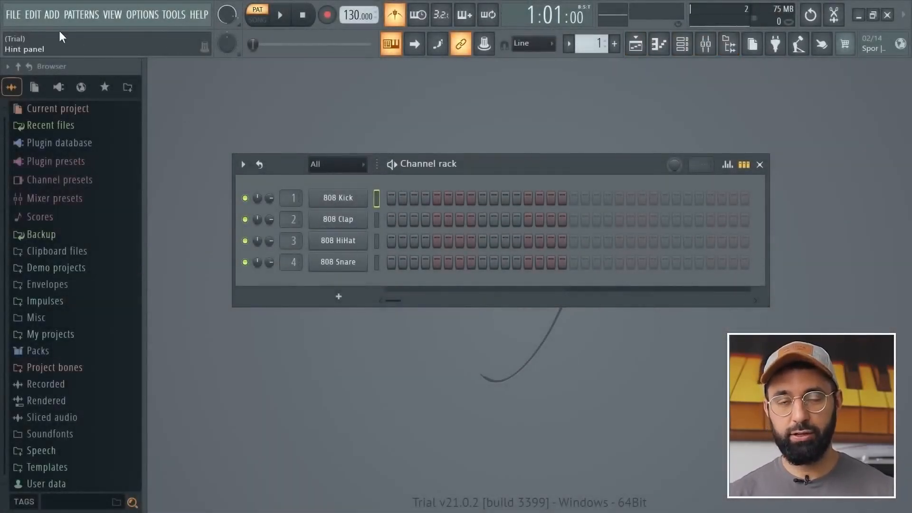
Start a new project from the Empty template.
{"action": "left_click", "coordinate": [21, 15]}
{"action": "mouse_move", "coordinate": [32, 43]}
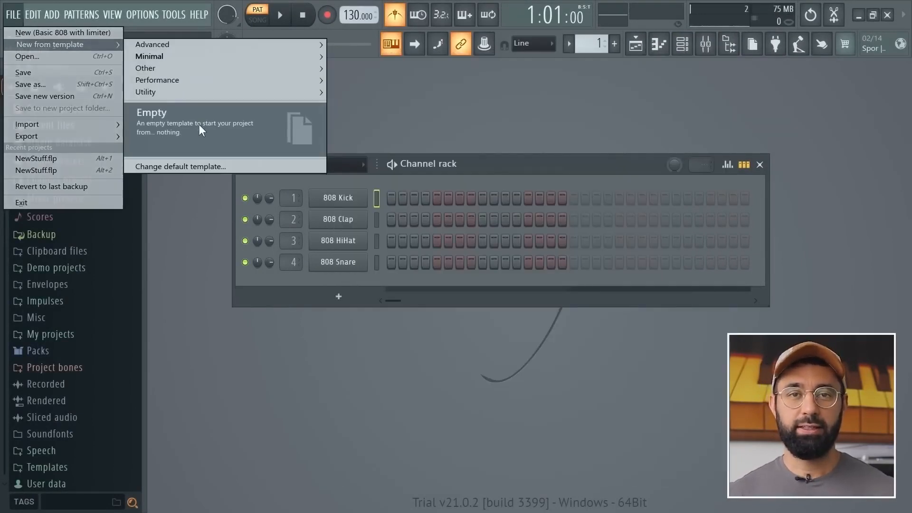
{"action": "left_click", "coordinate": [198, 124]}
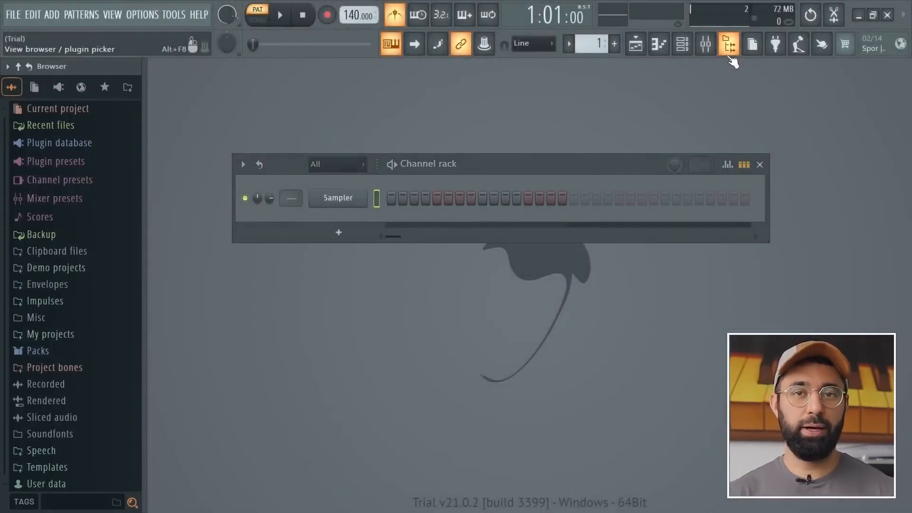
Browse the built-in Packs folder in the browser and look into its Drums pack.
{"action": "left_click", "coordinate": [729, 55]}
{"action": "left_click", "coordinate": [729, 55]}
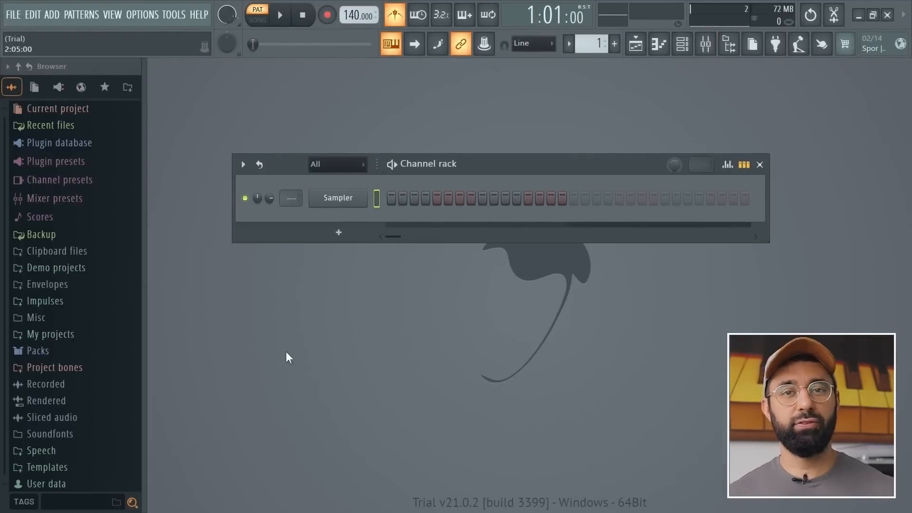
{"action": "left_click", "coordinate": [41, 350]}
{"action": "scroll", "coordinate": [47, 354], "scroll_direction": "down", "scroll_amount": 3}
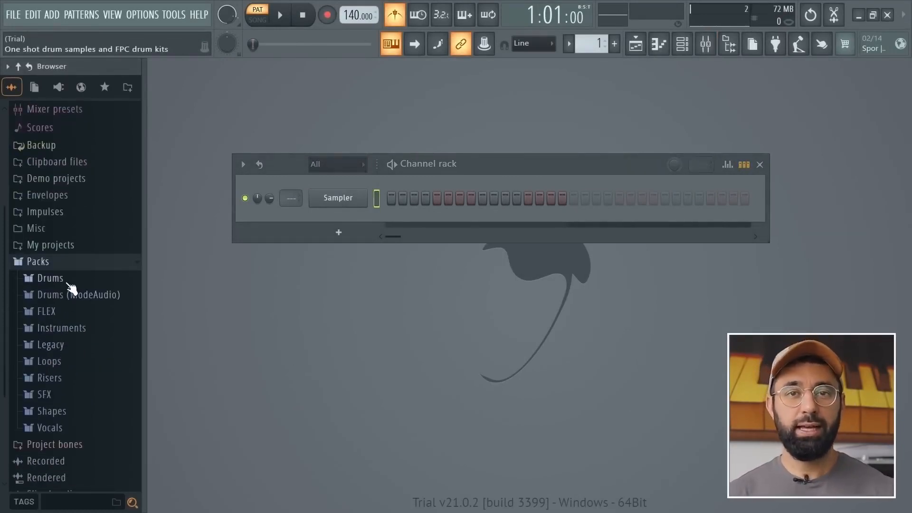
{"action": "left_click", "coordinate": [51, 278]}
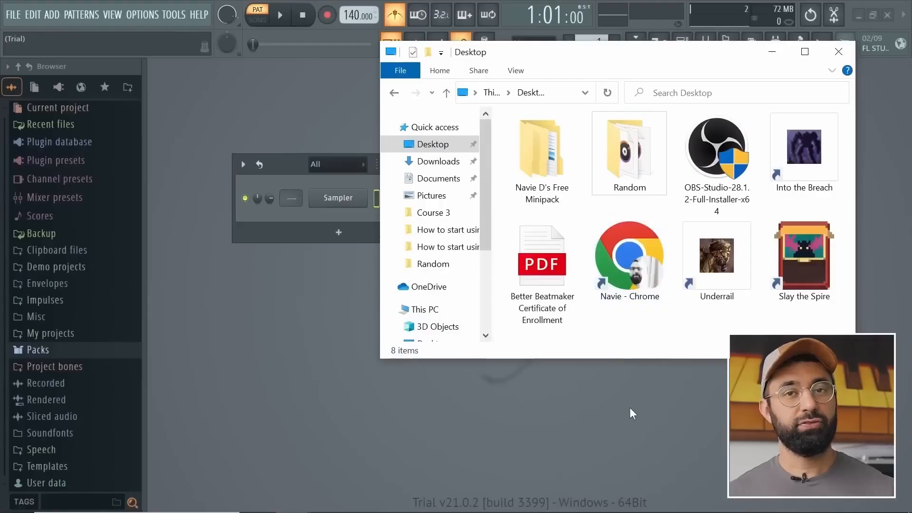
Add the Navie D's Free Minipack folder to the browser and preview the High, Expat and Error electric piano samples in its Keys folder.
{"action": "left_click_drag", "start_coordinate": [542, 157], "coordinate": [175, 313]}
{"action": "left_click_drag", "start_coordinate": [63, 369], "coordinate": [66, 369]}
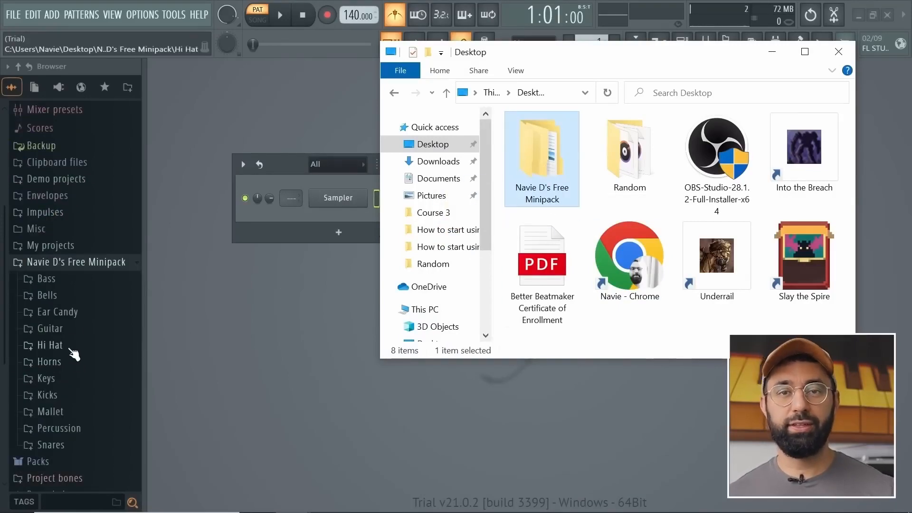
{"action": "left_click", "coordinate": [115, 324]}
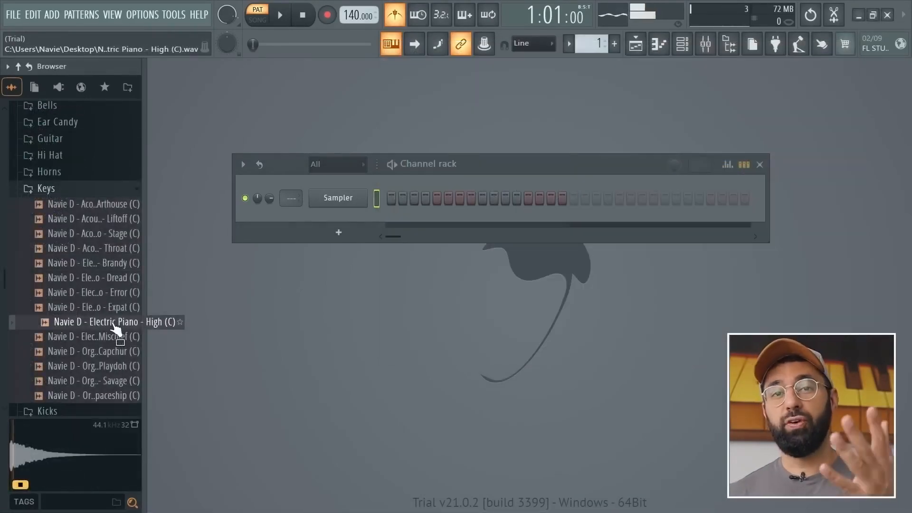
{"action": "left_click", "coordinate": [115, 311]}
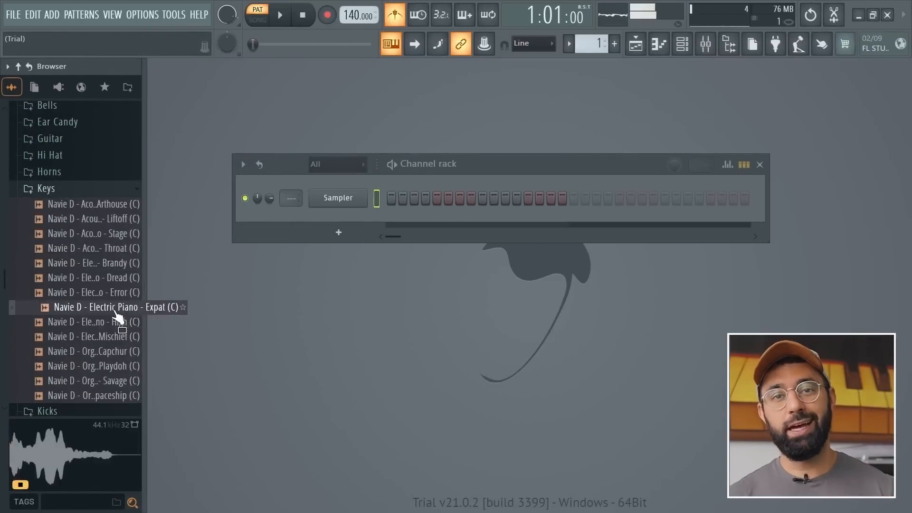
{"action": "left_click", "coordinate": [117, 292]}
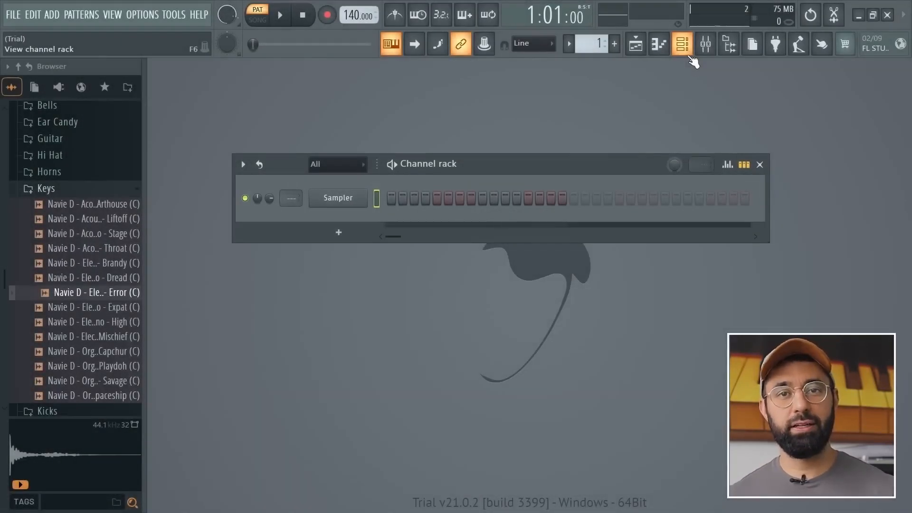
Load the Electric Piano - Error (C) sample into the Sampler channel of the channel rack.
{"action": "left_click", "coordinate": [692, 58]}
{"action": "left_click", "coordinate": [692, 58]}
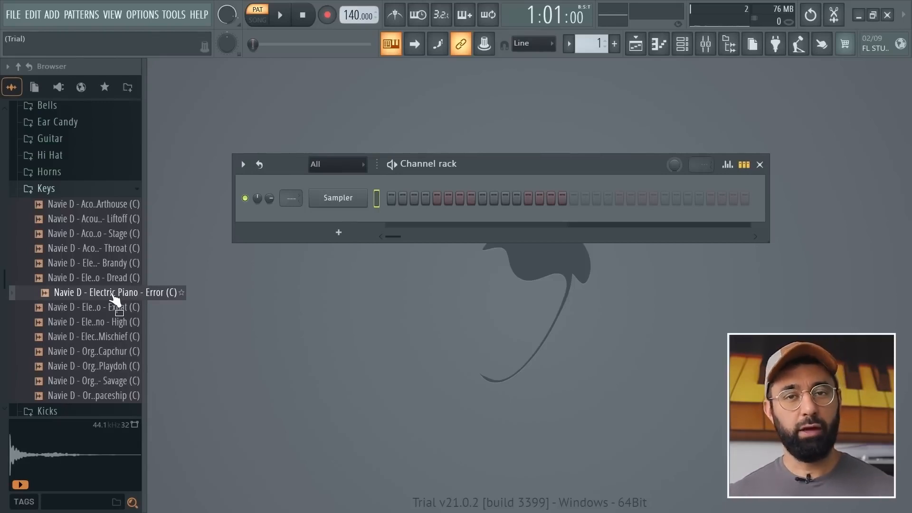
{"action": "left_click_drag", "start_coordinate": [113, 297], "coordinate": [336, 201]}
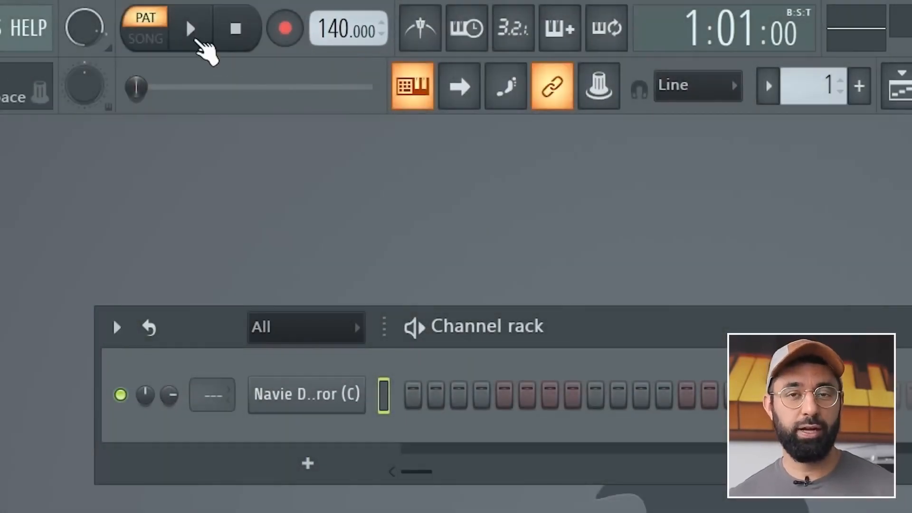
Play the pattern with the metronome on and set the project tempo to 77 BPM.
{"action": "left_click", "coordinate": [192, 31]}
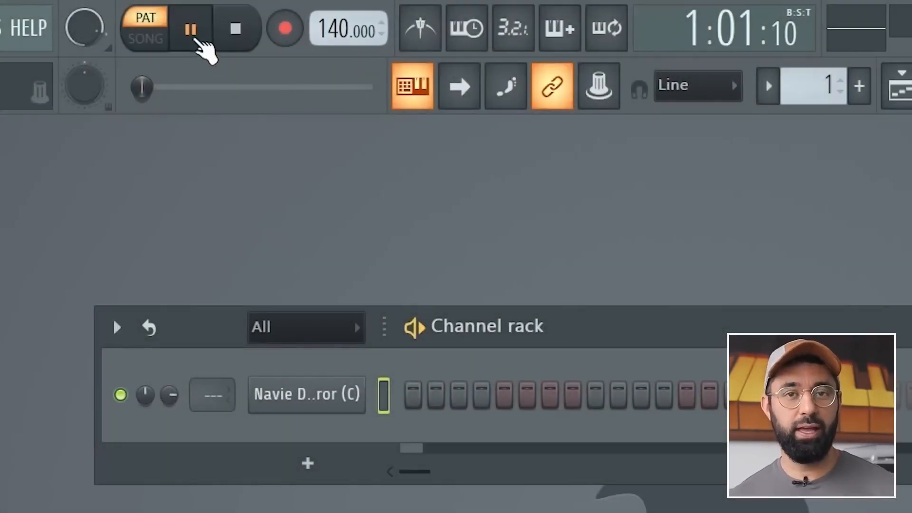
{"action": "left_click", "coordinate": [421, 36]}
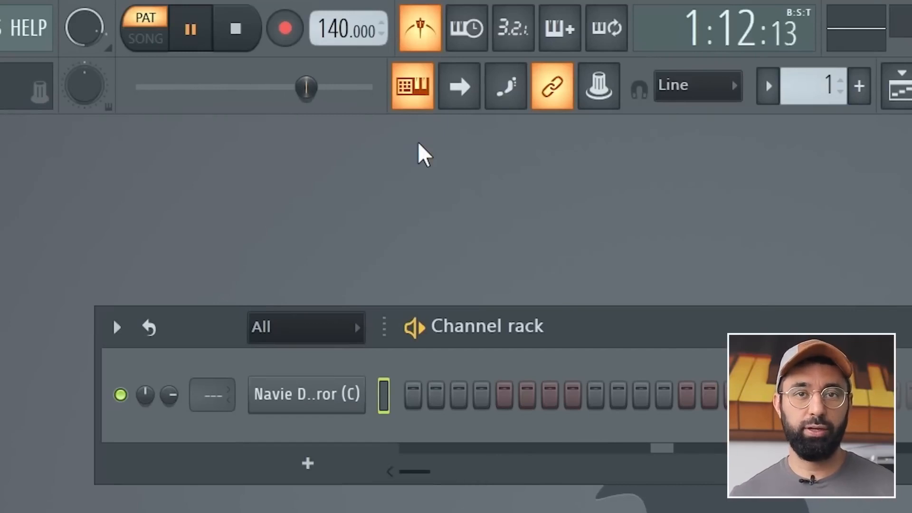
{"action": "left_click_drag", "start_coordinate": [345, 33], "coordinate": [345, 66]}
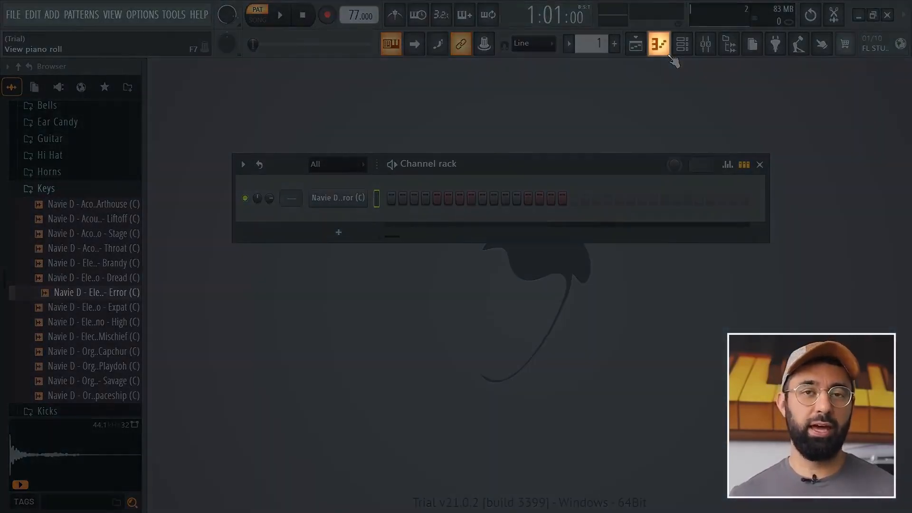
Open the electric piano channel's piano roll and draw B5 at the start of bar 1 followed by D5.
{"action": "left_click", "coordinate": [664, 48]}
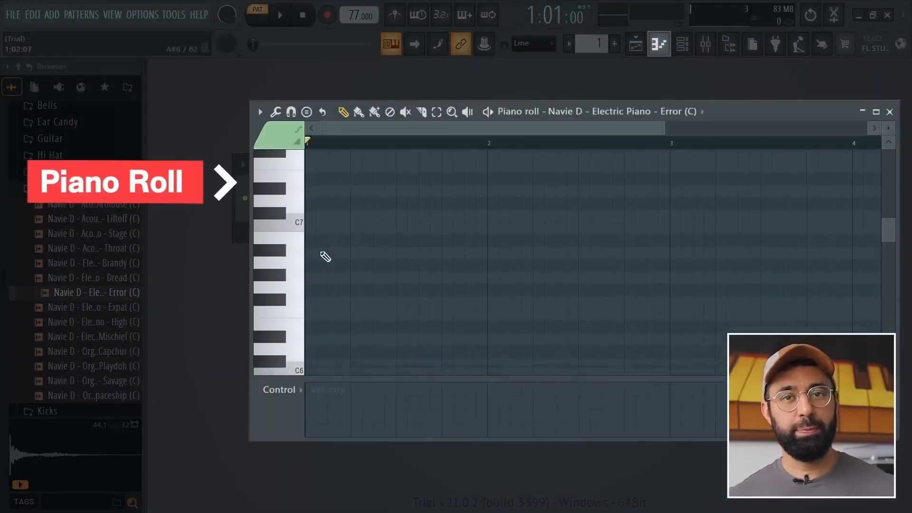
{"action": "scroll", "coordinate": [307, 264], "scroll_direction": "down", "scroll_amount": 2}
{"action": "left_click", "coordinate": [306, 254]}
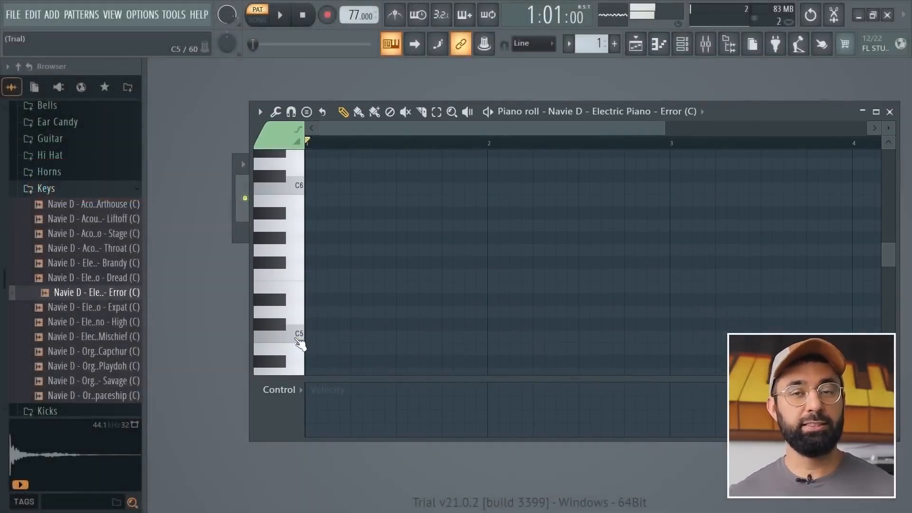
{"action": "scroll", "coordinate": [301, 340], "scroll_direction": "down", "scroll_amount": 2}
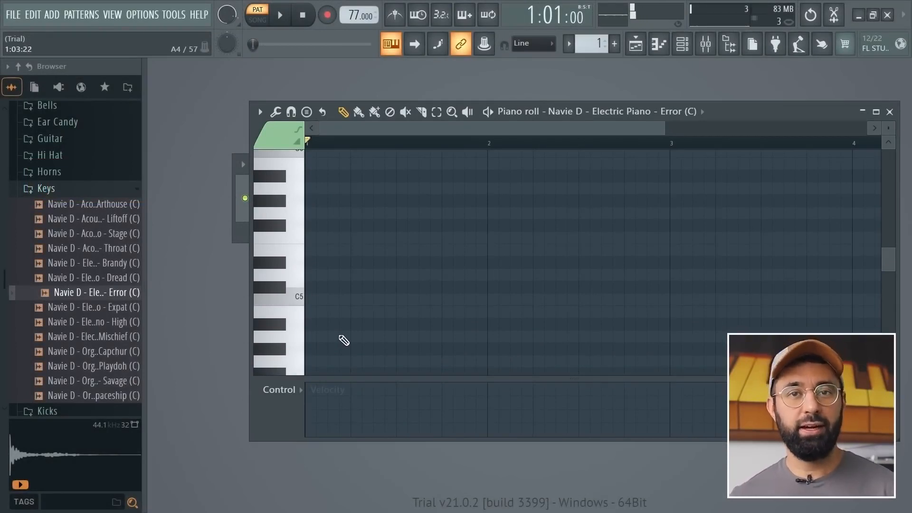
{"action": "scroll", "coordinate": [333, 266], "scroll_direction": "up", "scroll_amount": 2}
{"action": "left_click", "coordinate": [318, 200]}
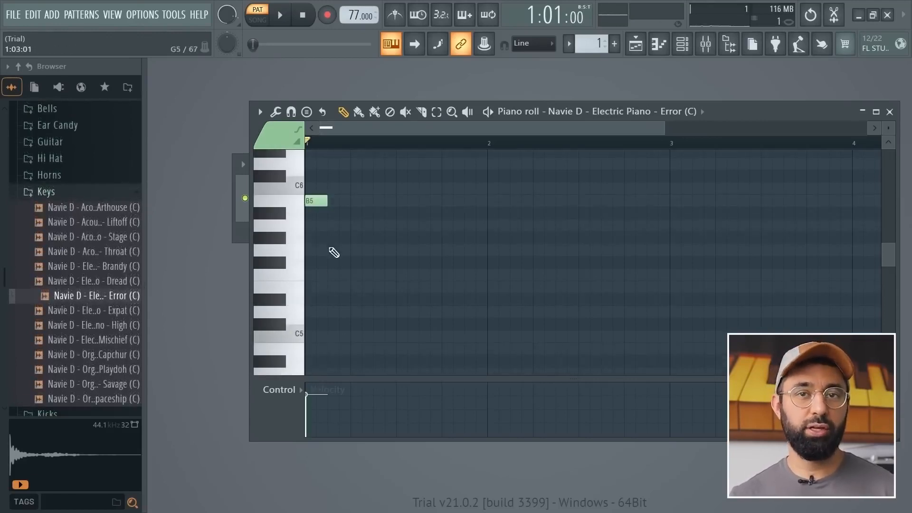
{"action": "left_click", "coordinate": [335, 310]}
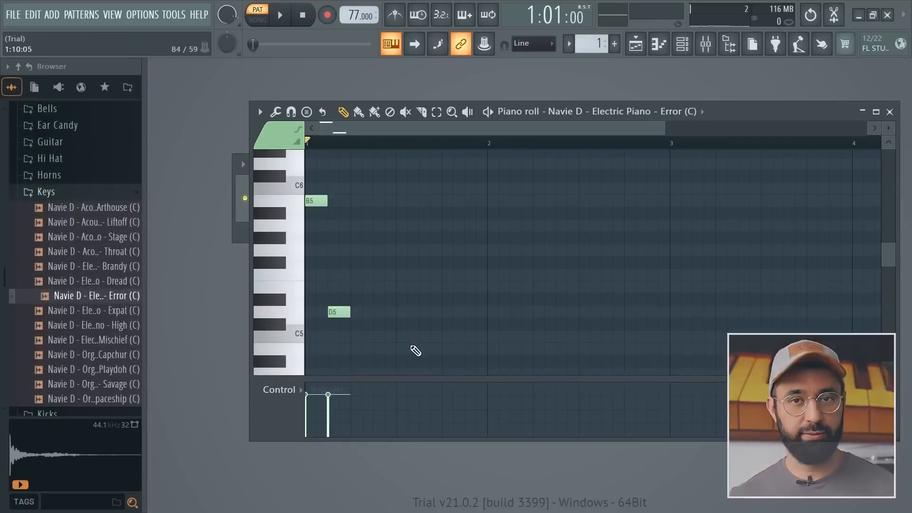
{"action": "key", "text": "space"}
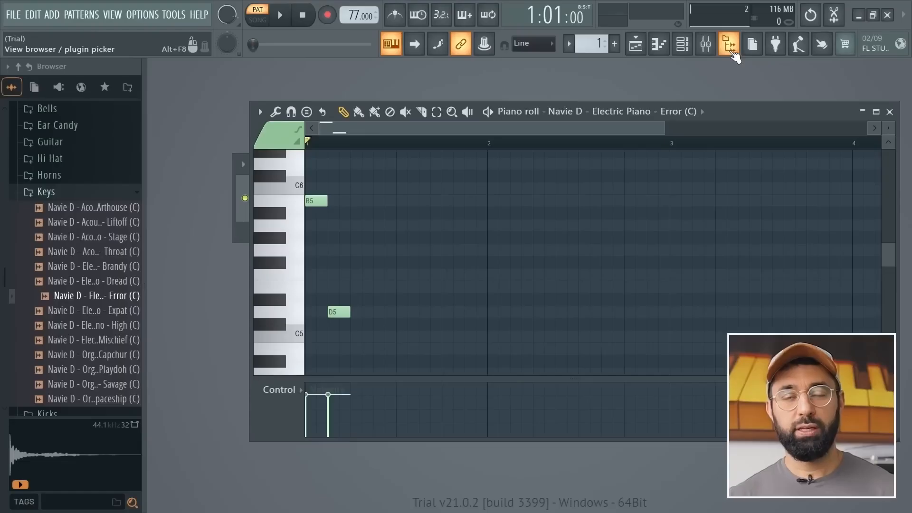
Hide the browser and extend the electric piano melody with F#5 after D5 in bar 1 and F#5, A4 and C#5 from the start of bar 2.
{"action": "left_click", "coordinate": [731, 49]}
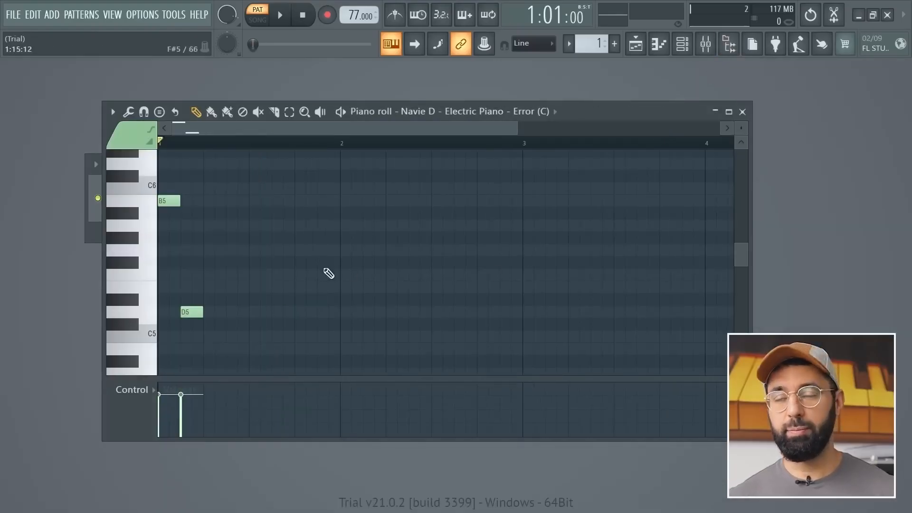
{"action": "left_click", "coordinate": [212, 264]}
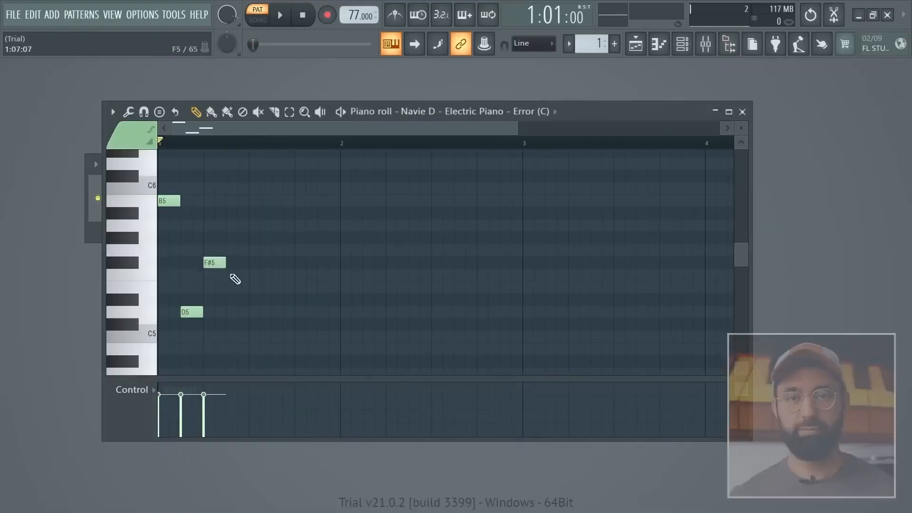
{"action": "left_click", "coordinate": [344, 264]}
{"action": "scroll", "coordinate": [375, 279], "scroll_direction": "down", "scroll_amount": 1}
{"action": "left_click", "coordinate": [365, 335]}
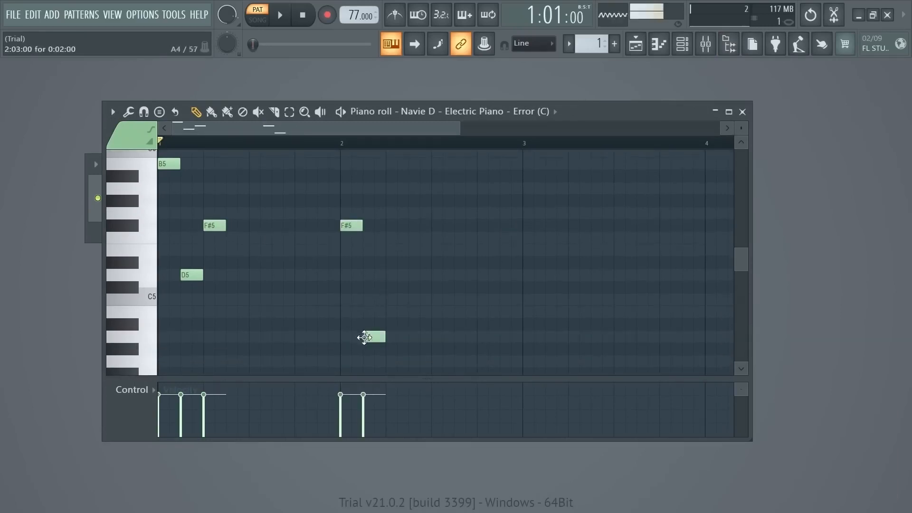
{"action": "scroll", "coordinate": [376, 346], "scroll_direction": "up", "scroll_amount": 1}
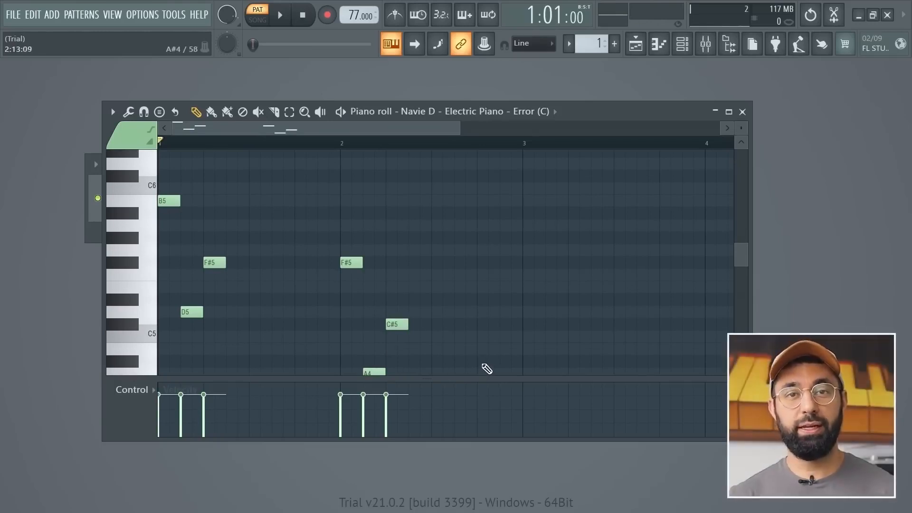
{"action": "scroll", "coordinate": [481, 368], "scroll_direction": "down", "scroll_amount": 1}
Play back the two-bar electric piano melody and close its piano roll.
{"action": "key", "text": "space"}
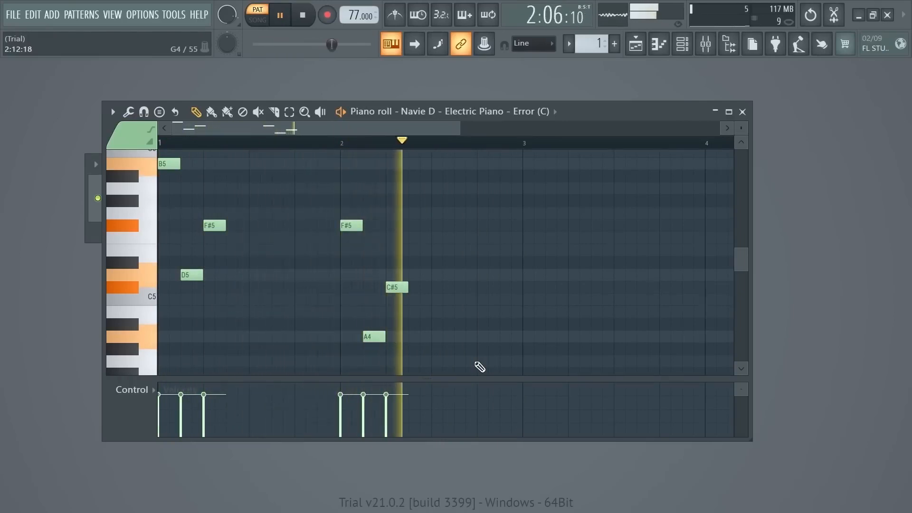
{"action": "key", "text": "space"}
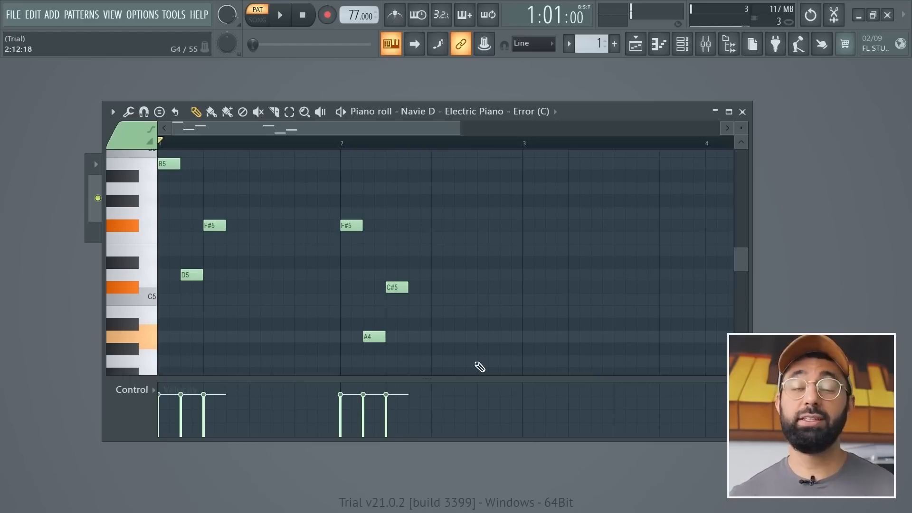
{"action": "left_click", "coordinate": [743, 112]}
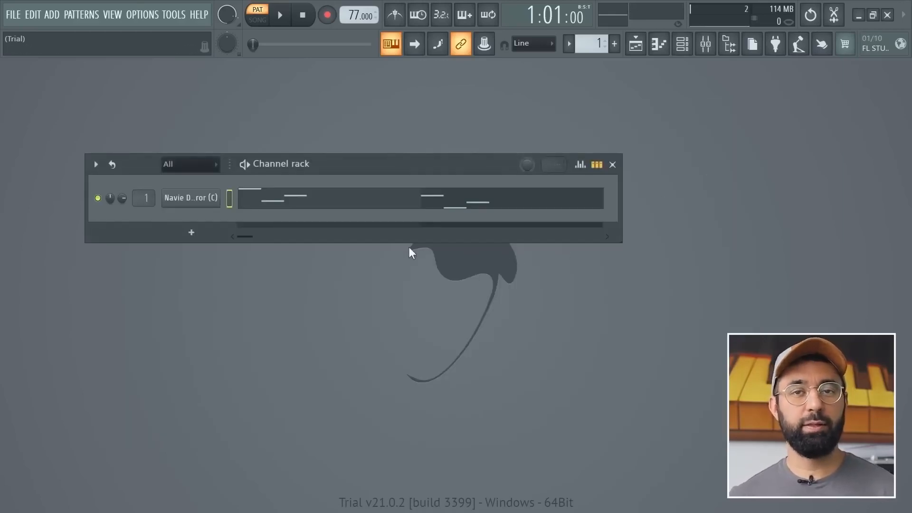
Add a FLEX instrument channel and choose the Still Night preset from the Arksun Cityscape pack after auditioning others.
{"action": "left_click", "coordinate": [197, 227]}
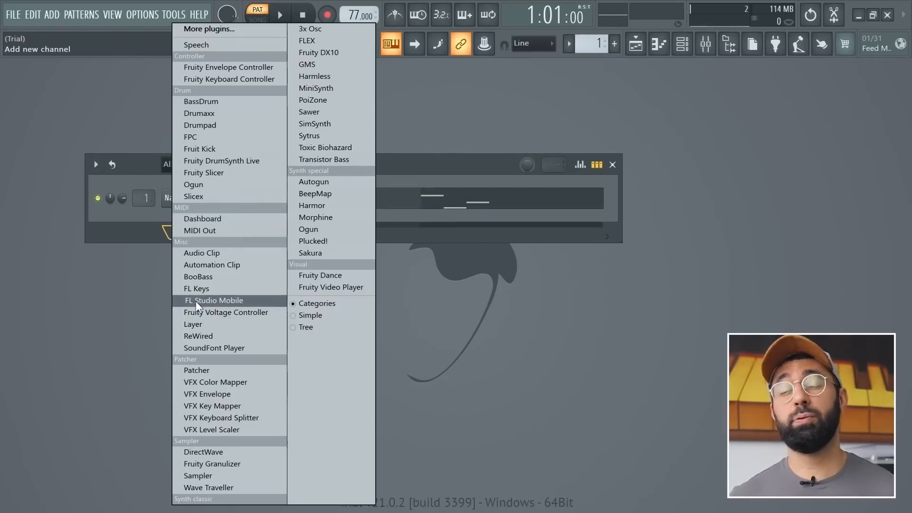
{"action": "left_click", "coordinate": [309, 42]}
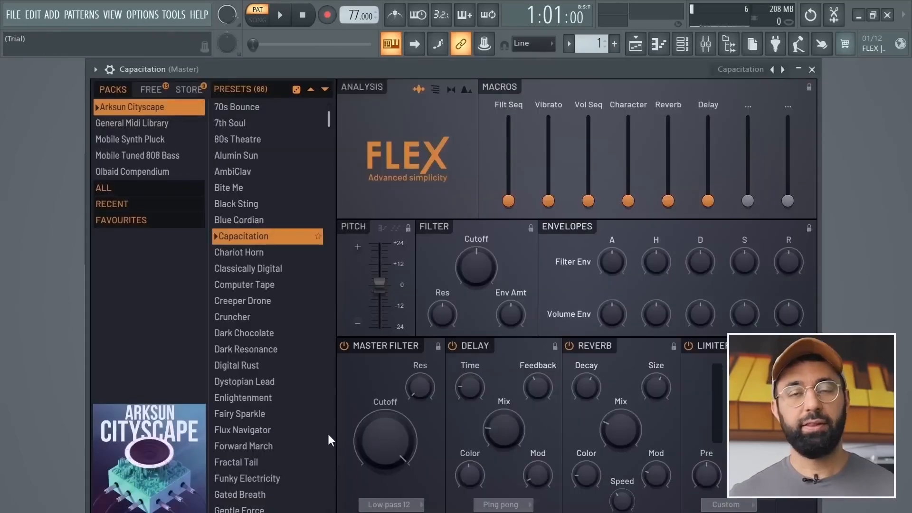
{"action": "left_click", "coordinate": [250, 366]}
{"action": "left_click", "coordinate": [240, 187]}
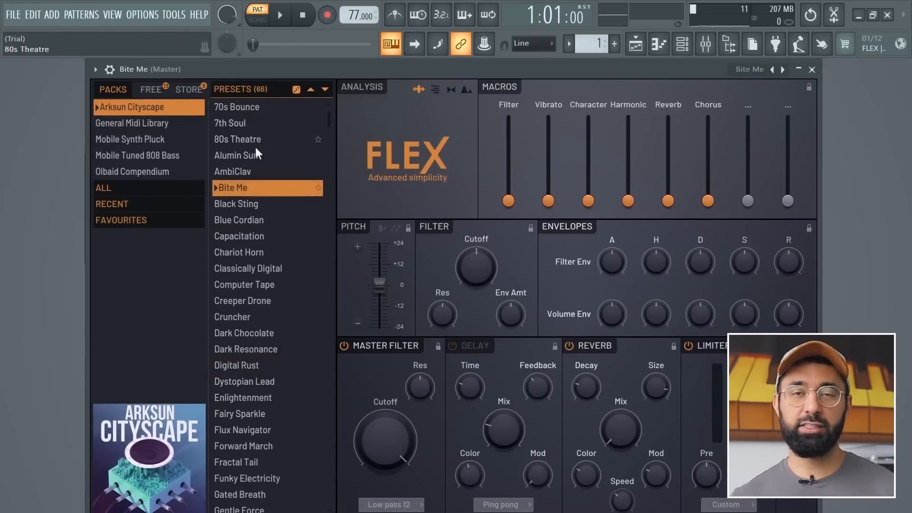
{"action": "left_click", "coordinate": [245, 461]}
{"action": "scroll", "coordinate": [251, 444], "scroll_direction": "down", "scroll_amount": 7}
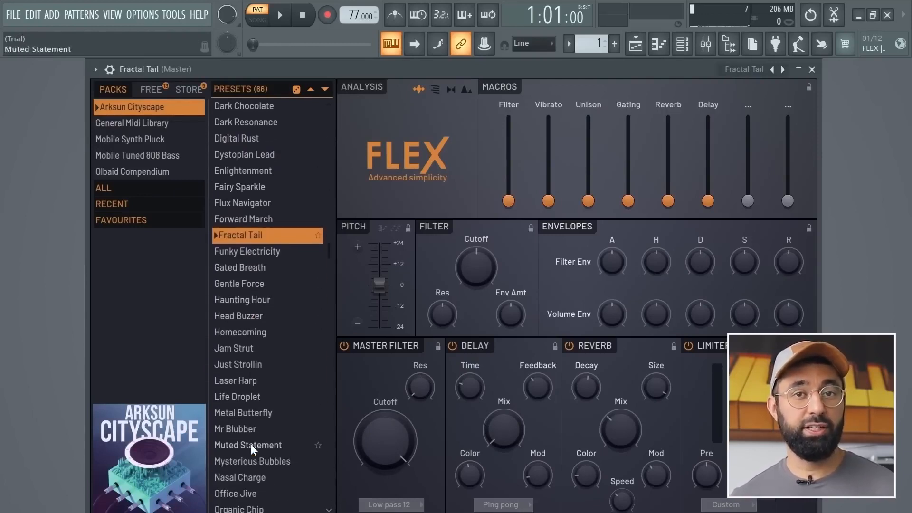
{"action": "scroll", "coordinate": [251, 444], "scroll_direction": "down", "scroll_amount": 5}
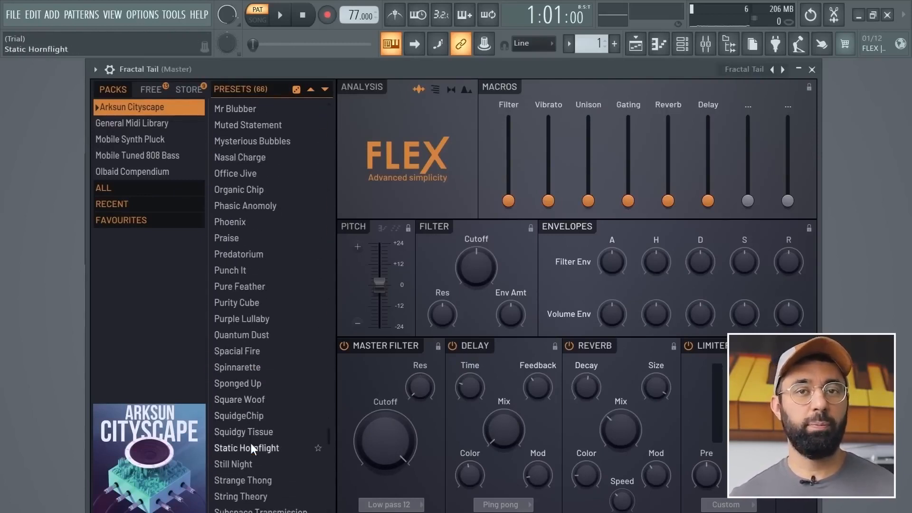
{"action": "left_click", "coordinate": [253, 459]}
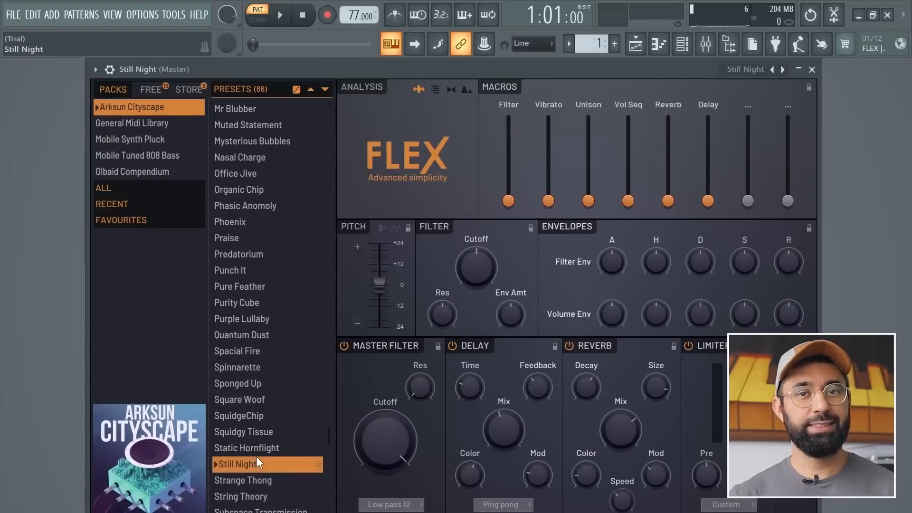
{"action": "scroll", "coordinate": [257, 457], "scroll_direction": "down", "scroll_amount": 1}
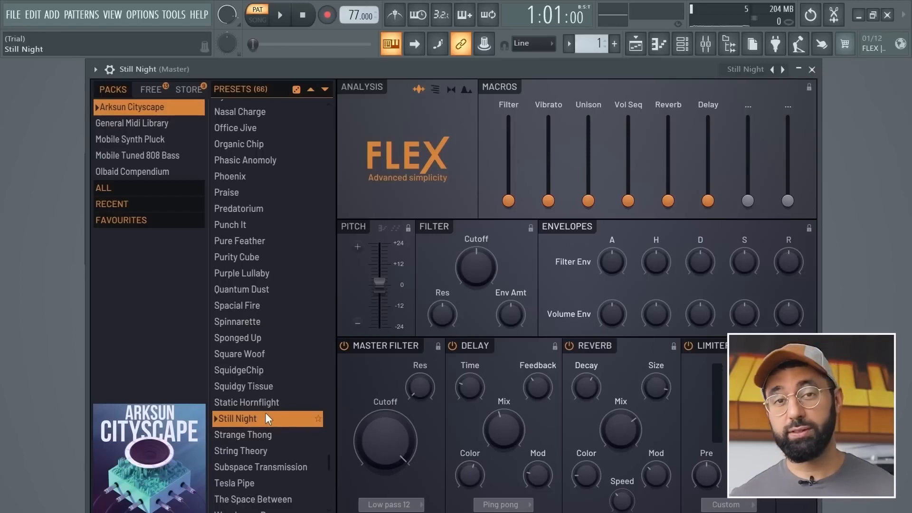
In the Still Night channel's piano roll, draw a bar-long B6 in bar 1 and F#6 in bar 2, and play them back.
{"action": "left_click", "coordinate": [659, 47]}
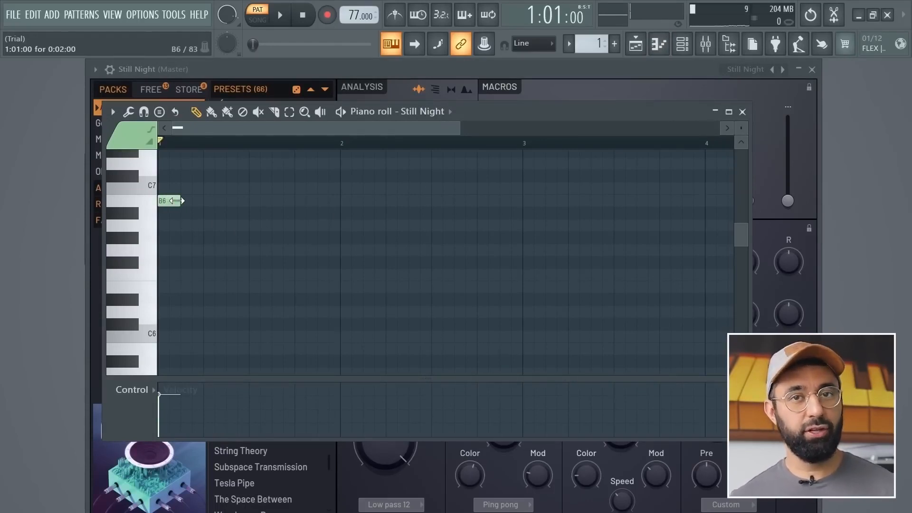
{"action": "left_click_drag", "start_coordinate": [210, 203], "coordinate": [321, 202]}
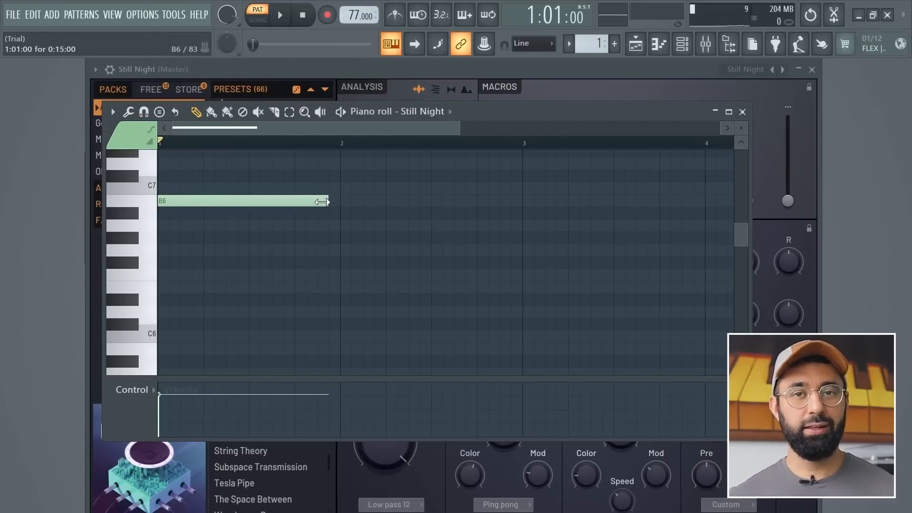
{"action": "left_click", "coordinate": [341, 263]}
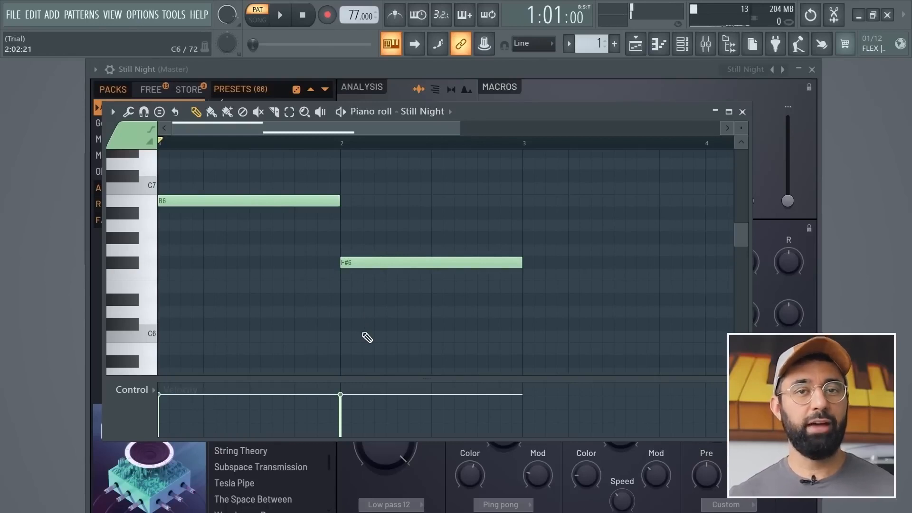
{"action": "key", "text": "space"}
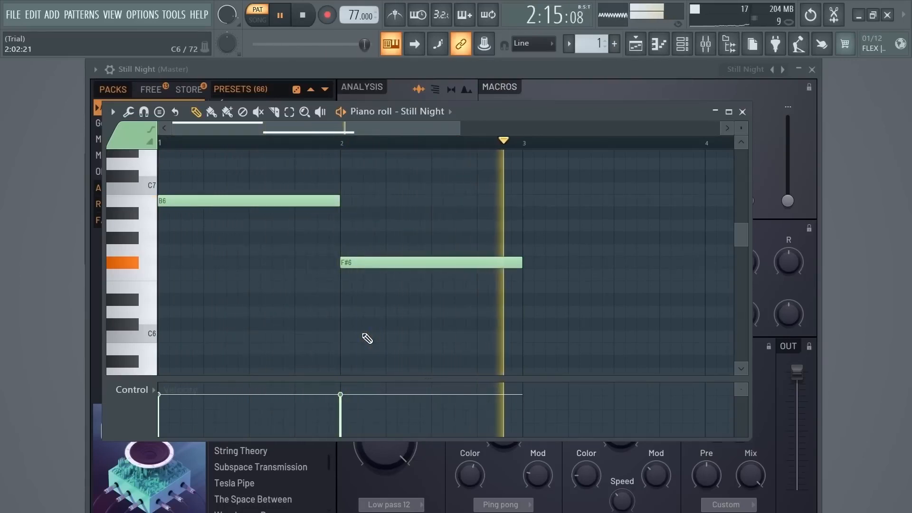
{"action": "key", "text": "space"}
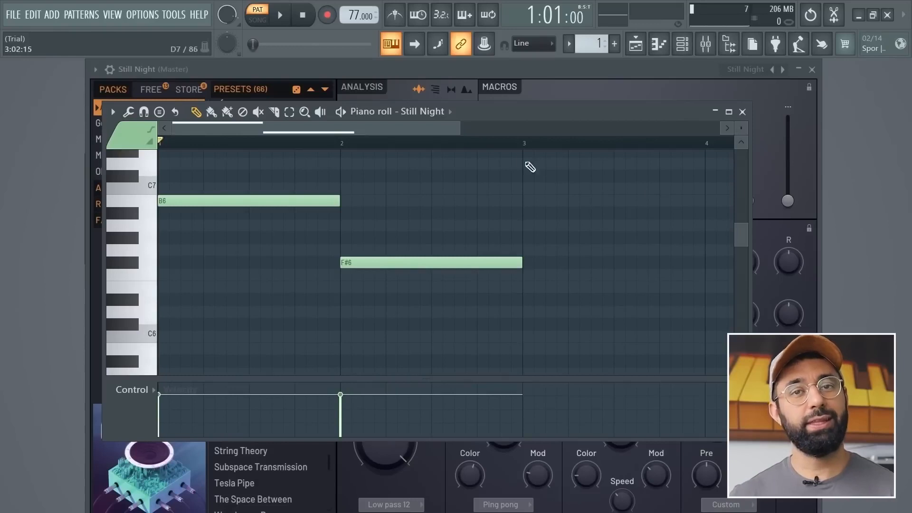
Switch the piano roll to the electric piano channel to review its notes, and return to the Still Night channel.
{"action": "left_click", "coordinate": [436, 113]}
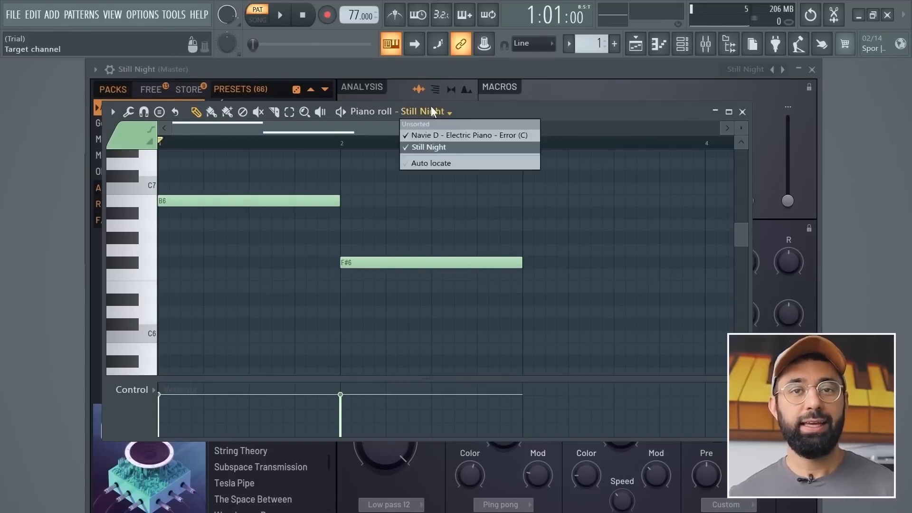
{"action": "left_click", "coordinate": [432, 133]}
{"action": "scroll", "coordinate": [374, 247], "scroll_direction": "down", "scroll_amount": 4}
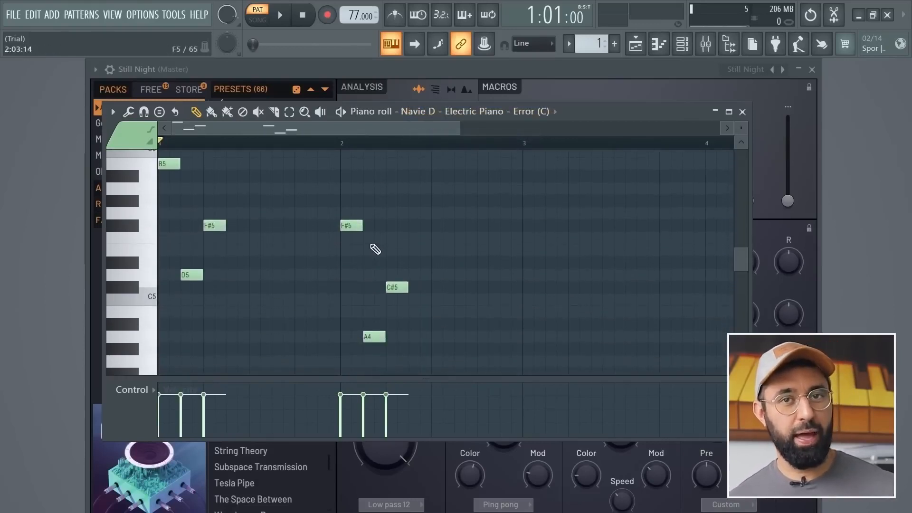
{"action": "left_click", "coordinate": [464, 121]}
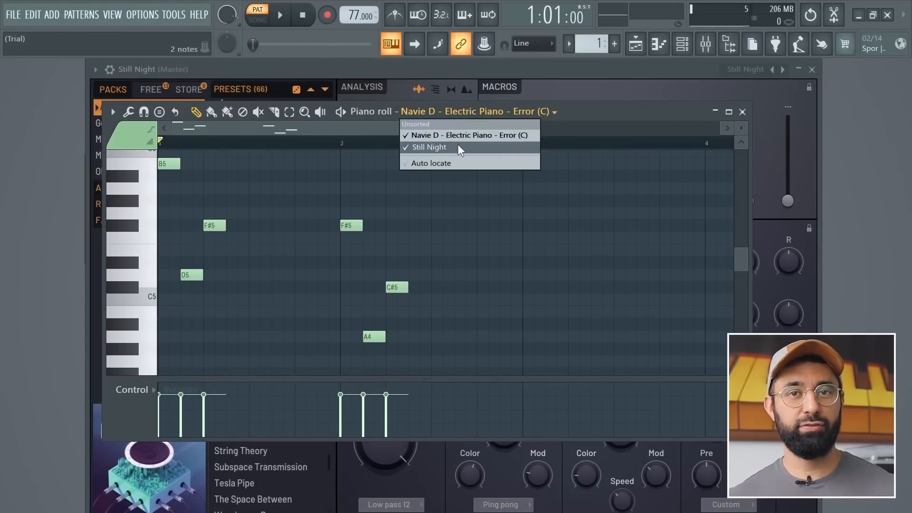
{"action": "left_click", "coordinate": [458, 144]}
{"action": "scroll", "coordinate": [375, 250], "scroll_direction": "up", "scroll_amount": 4}
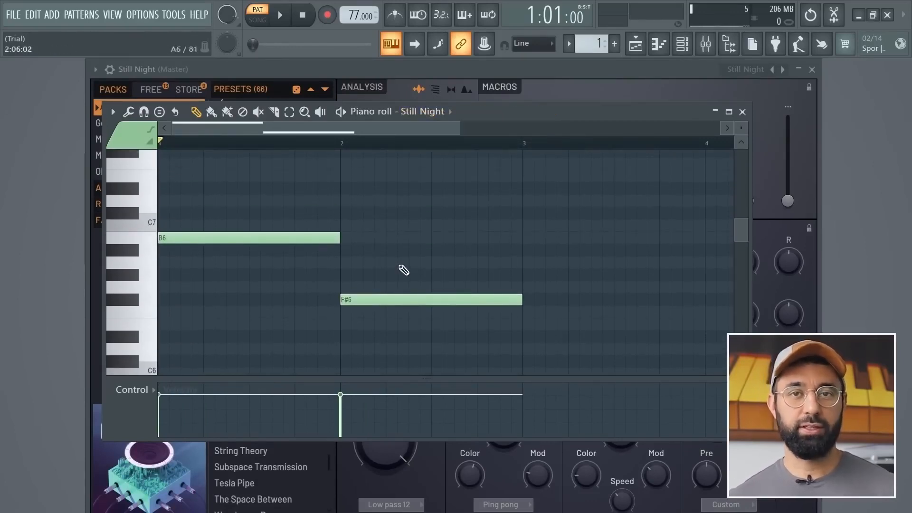
Close the Still Night windows, play both channels together and lower the Still Night channel's volume.
{"action": "left_click", "coordinate": [811, 69]}
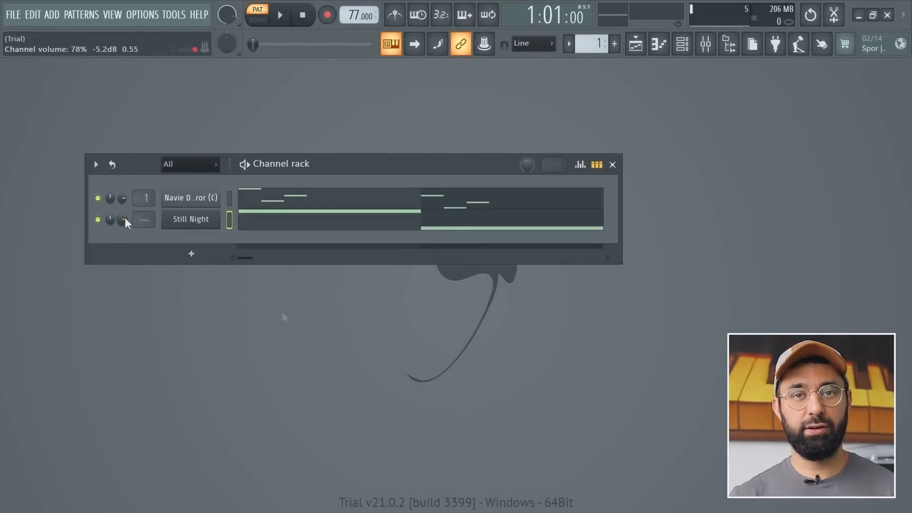
{"action": "key", "text": "space"}
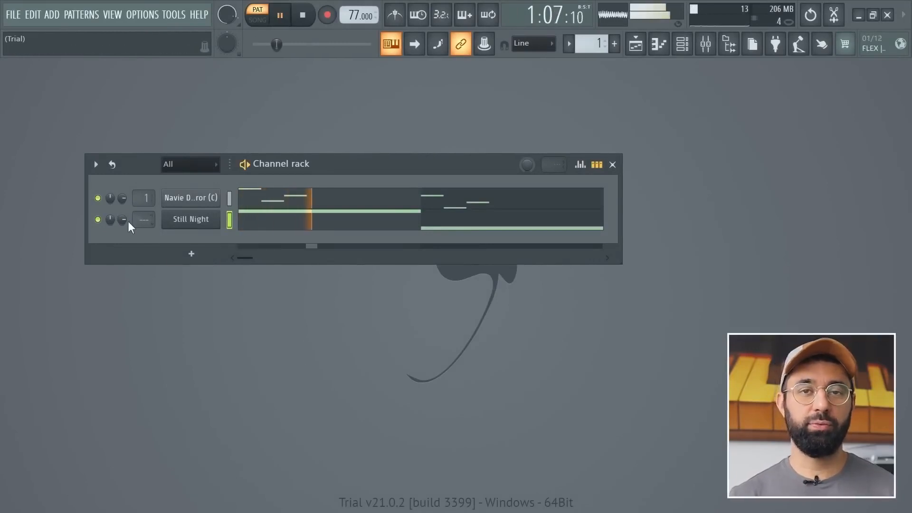
{"action": "left_click_drag", "start_coordinate": [125, 218], "coordinate": [124, 241]}
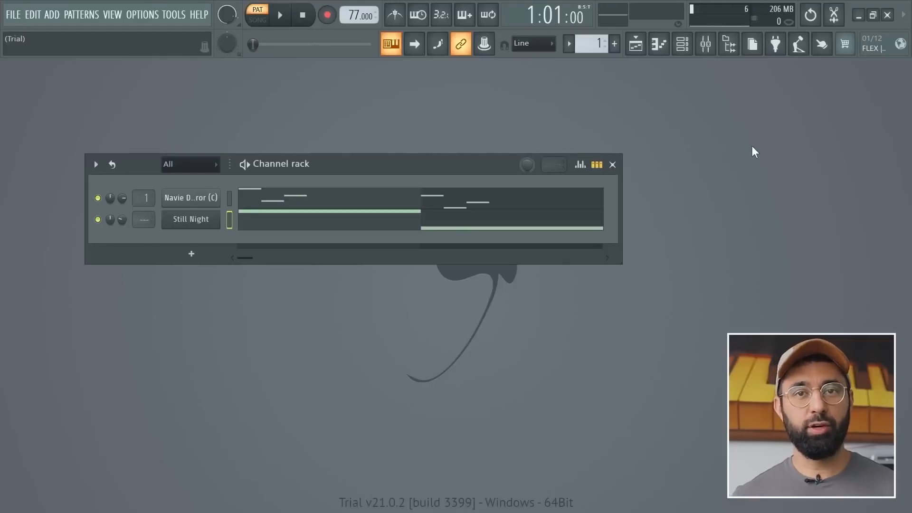
Show the browser and load the Boom Bap Hi Hat - Mapletree sample from the Hi Hat folder as a new channel.
{"action": "left_click", "coordinate": [729, 44]}
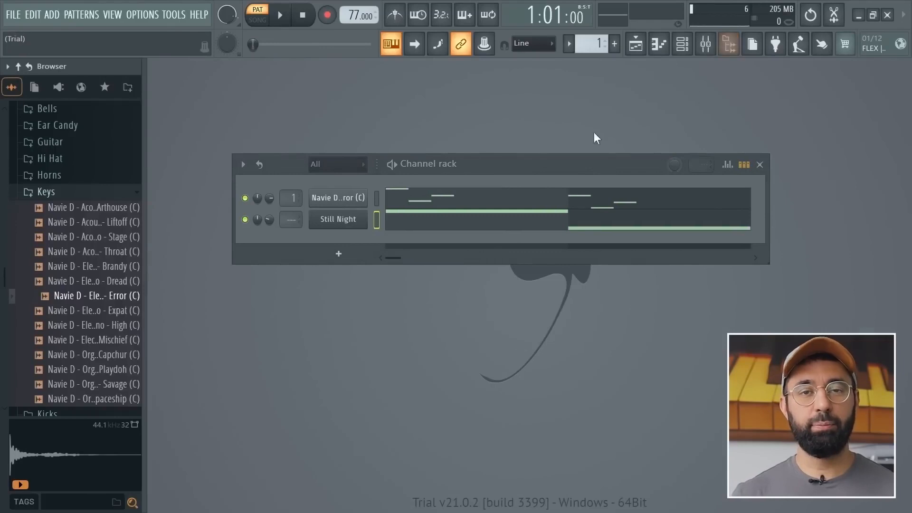
{"action": "left_click", "coordinate": [79, 162]}
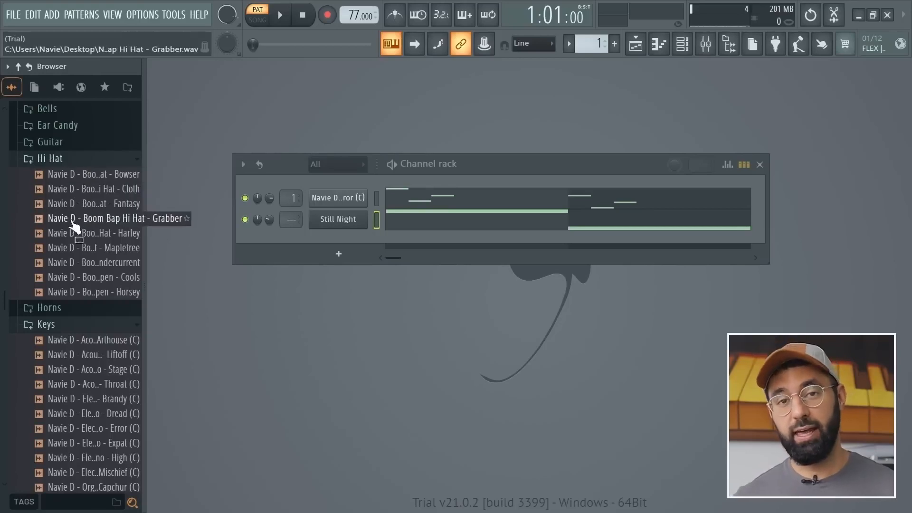
{"action": "left_click", "coordinate": [76, 247]}
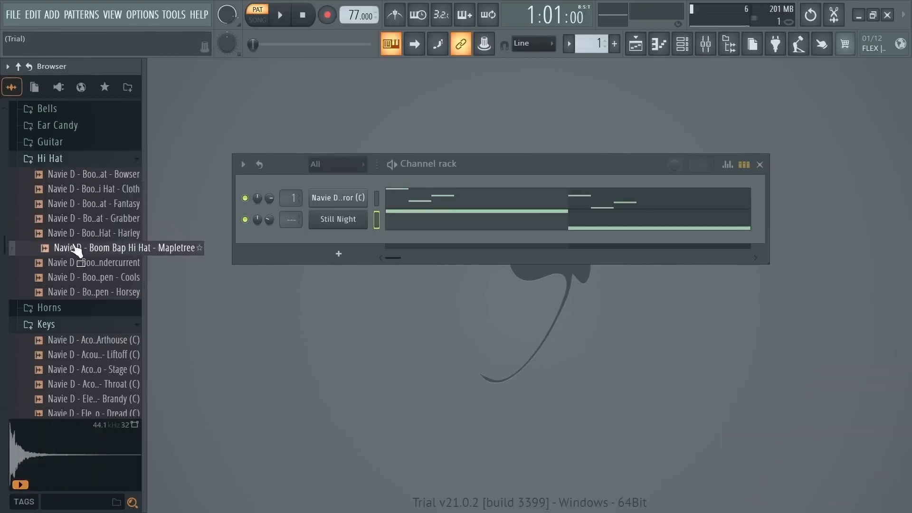
{"action": "left_click_drag", "start_coordinate": [76, 251], "coordinate": [324, 236]}
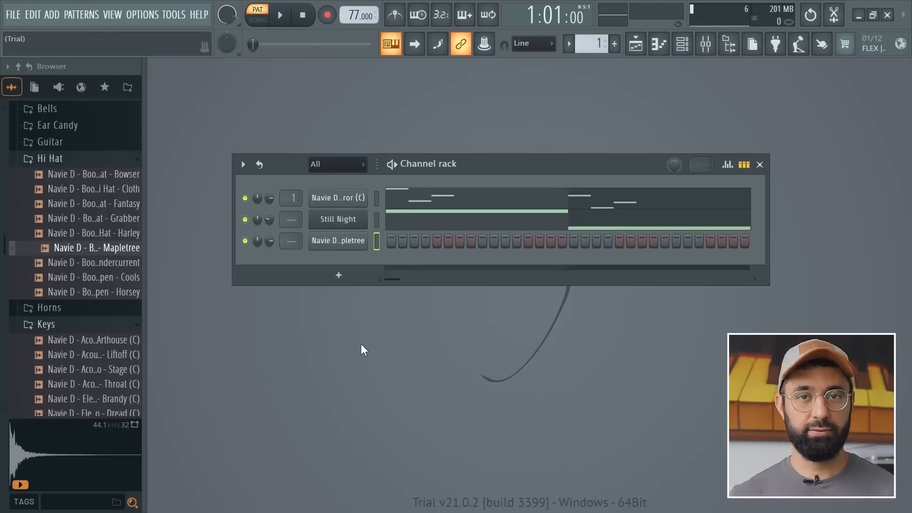
Open the hi-hat channel's piano roll and draw four consecutive one-step C5 notes from the start of bar 1.
{"action": "right_click", "coordinate": [352, 239]}
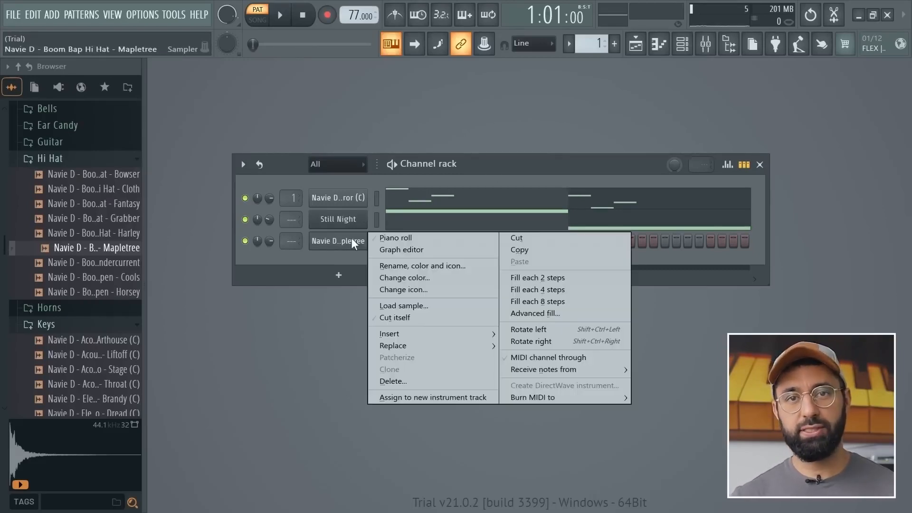
{"action": "left_click", "coordinate": [382, 239]}
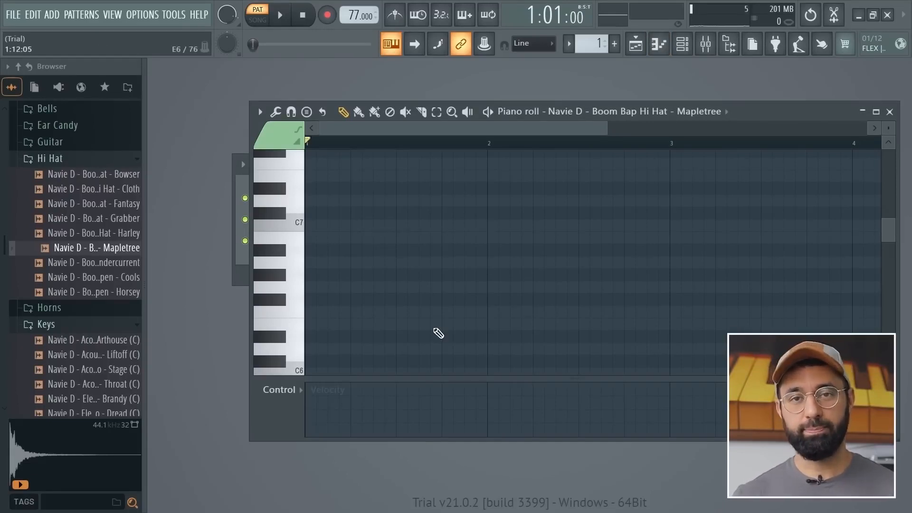
{"action": "scroll", "coordinate": [439, 334], "scroll_direction": "down", "scroll_amount": 5}
{"action": "left_click", "coordinate": [309, 299]}
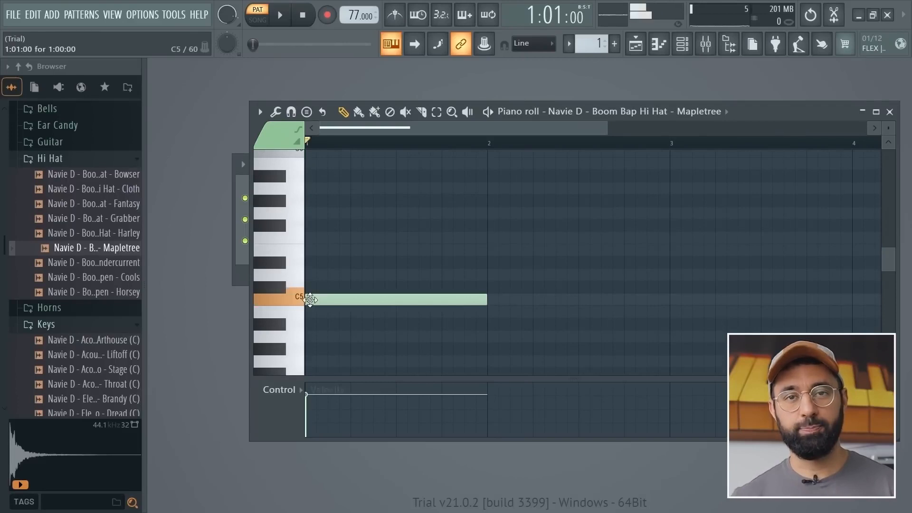
{"action": "left_click_drag", "start_coordinate": [485, 300], "coordinate": [294, 301]}
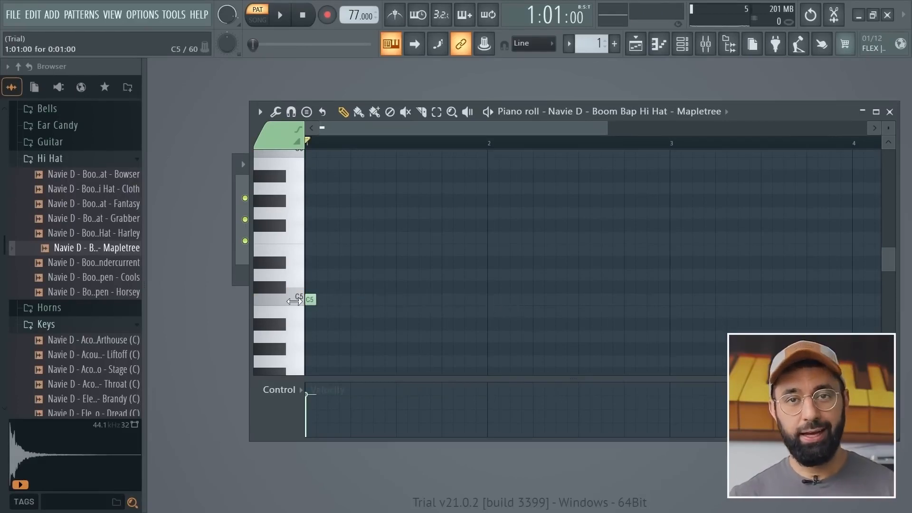
{"action": "left_click", "coordinate": [321, 300]}
{"action": "left_click", "coordinate": [332, 300]}
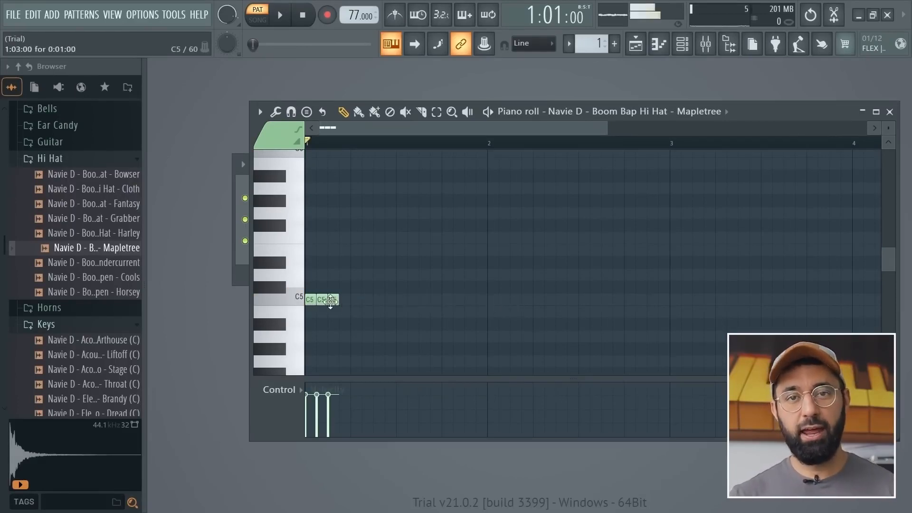
{"action": "left_click", "coordinate": [344, 299]}
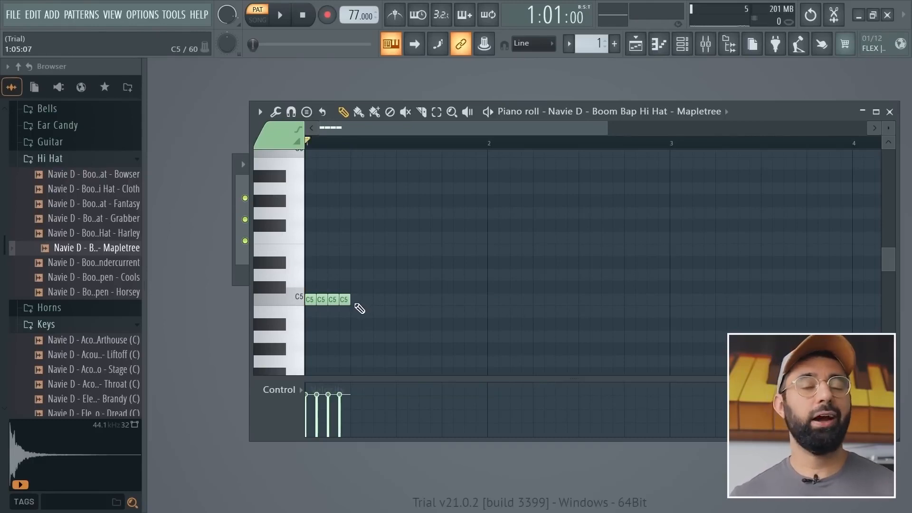
Duplicate the four hi-hat notes three times to fill bar 1, and play back the pattern.
{"action": "key", "text": "ctrl+b"}
{"action": "key", "text": "ctrl+b"}
{"action": "key", "text": "ctrl+b"}
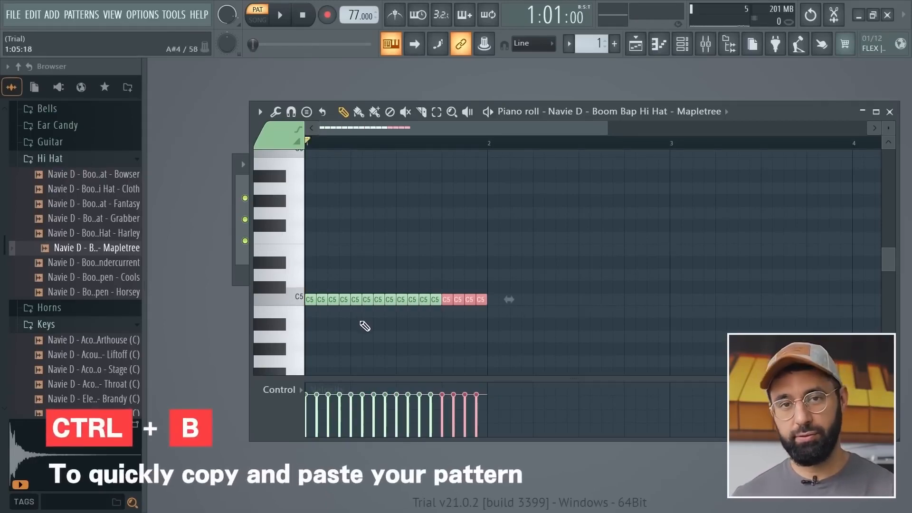
{"action": "key", "text": "space"}
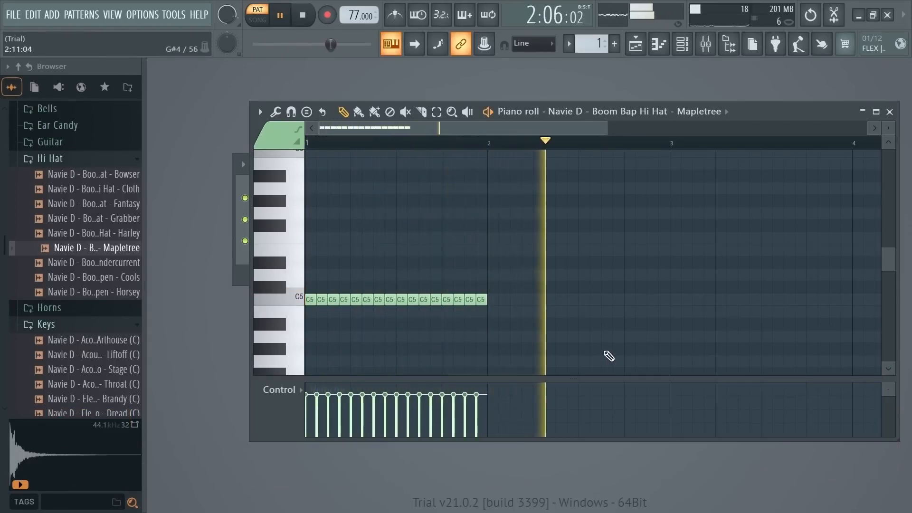
{"action": "key", "text": "space"}
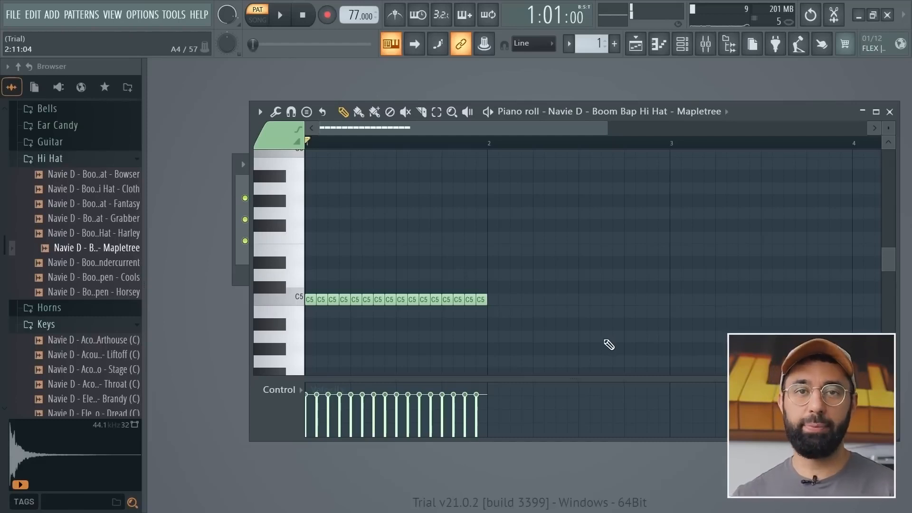
Check the pattern length in the channel rack, duplicate the hi-hat bar into bar 2 and play it back.
{"action": "left_click", "coordinate": [890, 112]}
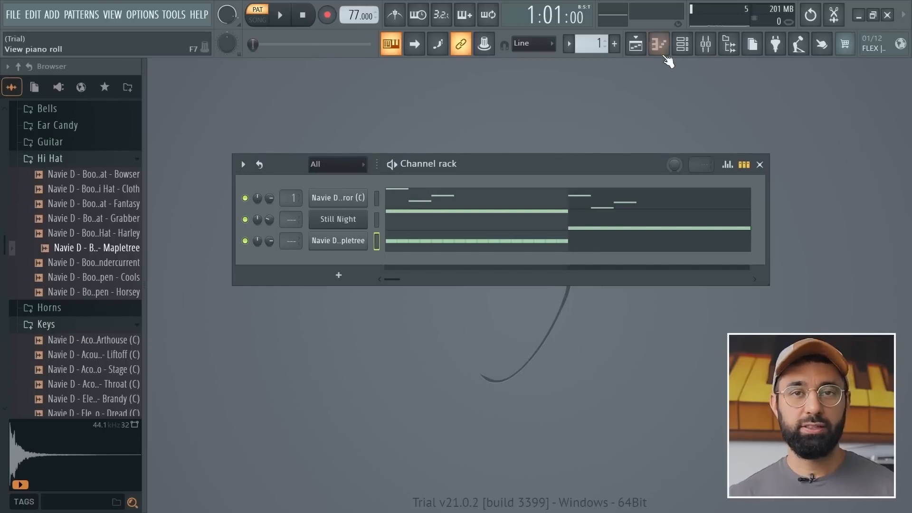
{"action": "left_click", "coordinate": [658, 44]}
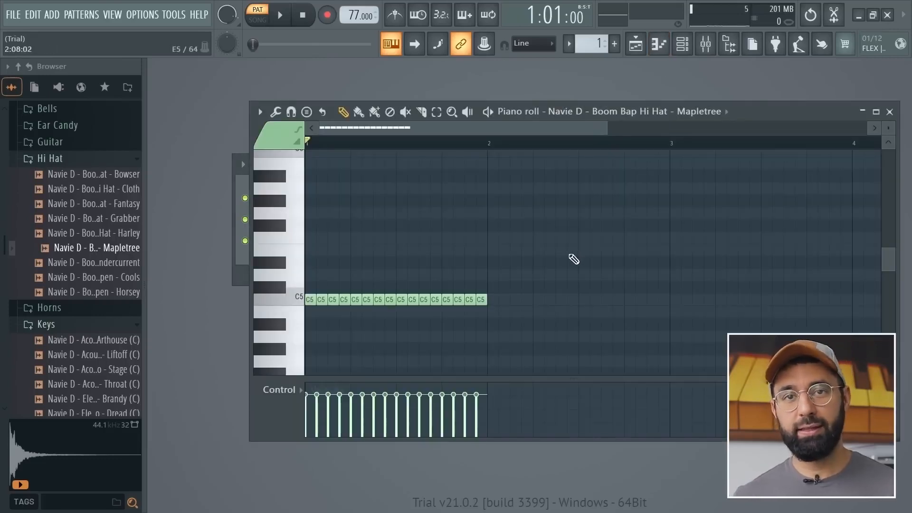
{"action": "key", "text": "ctrl+b"}
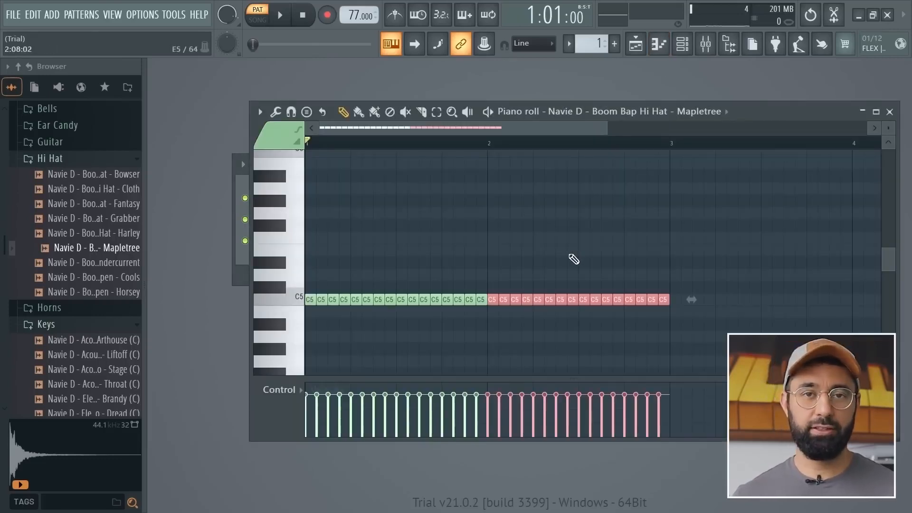
{"action": "key", "text": "space"}
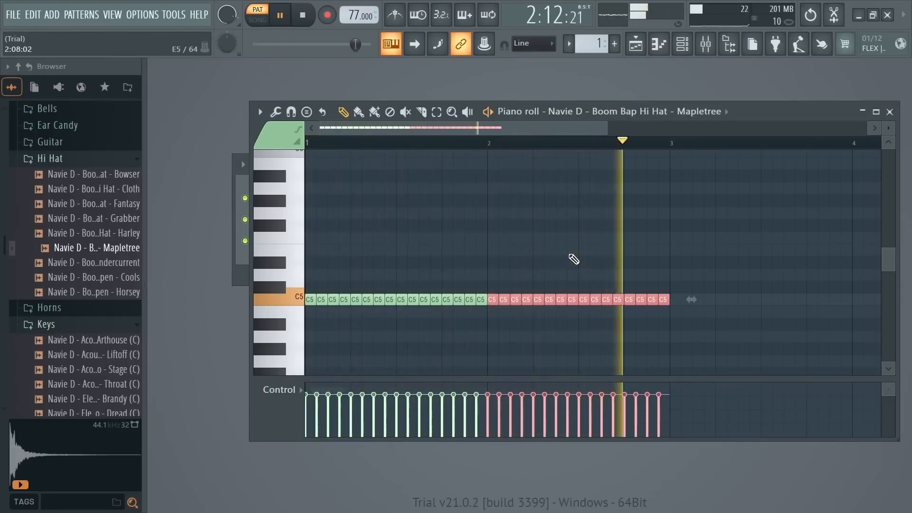
{"action": "key", "text": "space"}
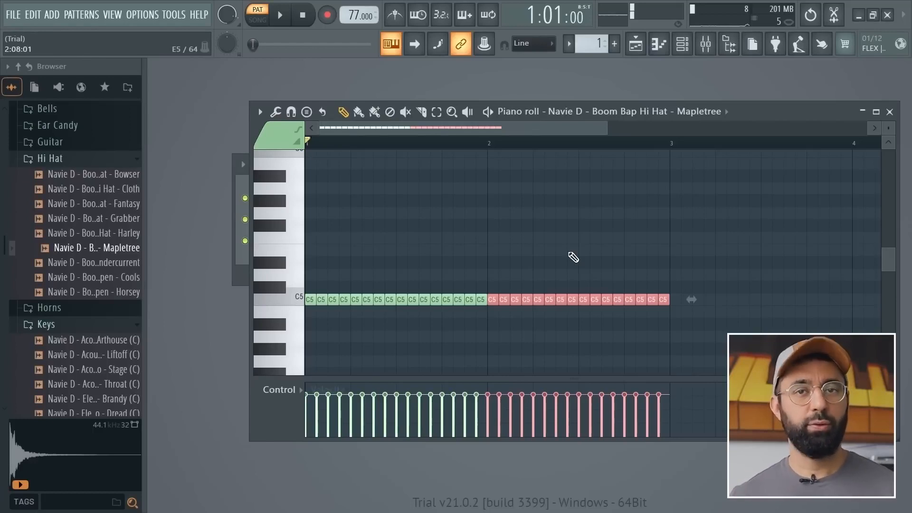
Lower the velocities of the second, third and fourth hi-hat notes, keeping the third louder than the second and fourth.
{"action": "left_click", "coordinate": [662, 356]}
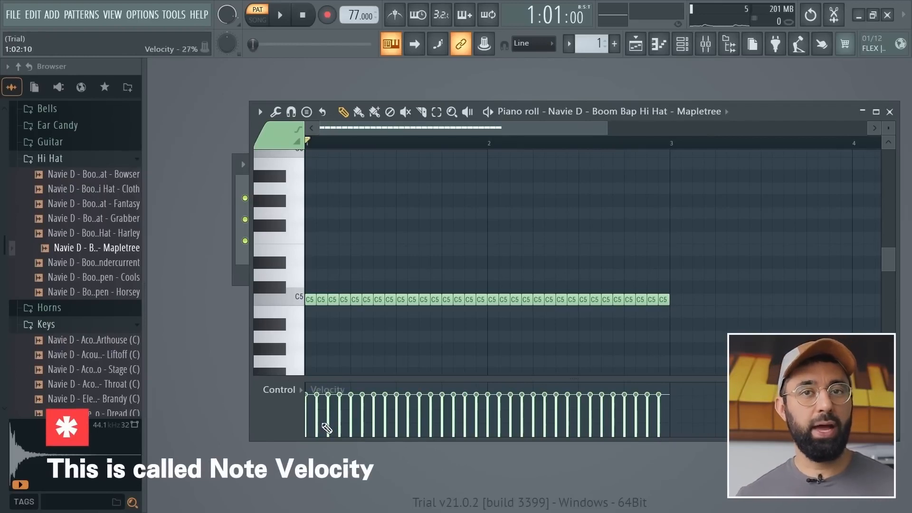
{"action": "left_click", "coordinate": [318, 423]}
{"action": "left_click", "coordinate": [328, 404]}
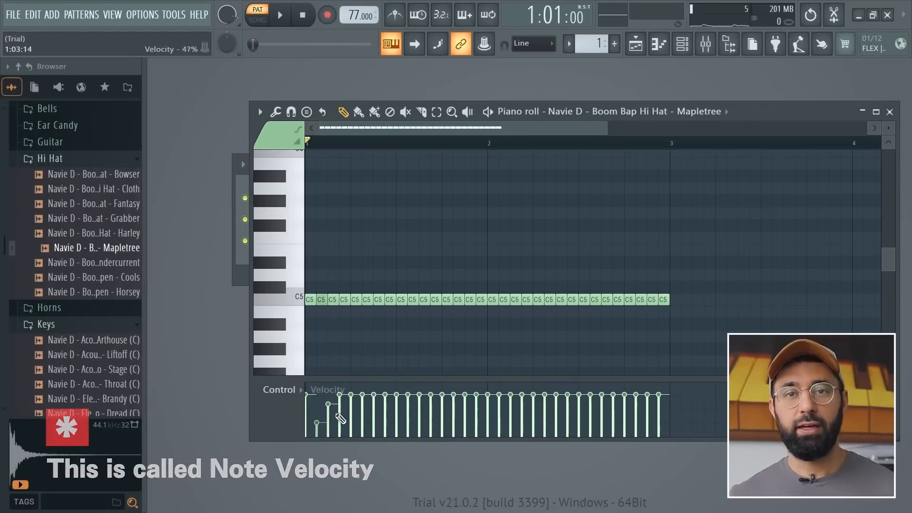
{"action": "left_click", "coordinate": [340, 422]}
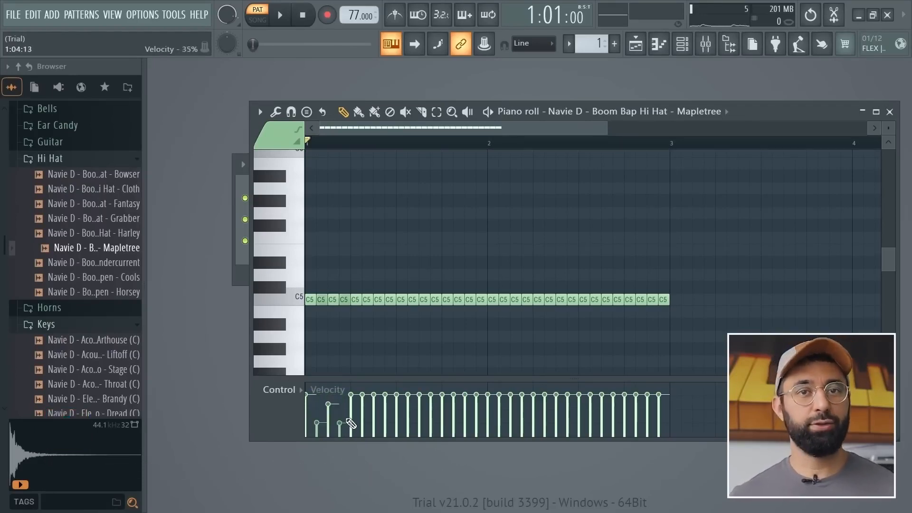
Delete all hi-hat notes after the first four and repeat the four-note velocity pattern across both bars.
{"action": "left_click_drag", "start_coordinate": [355, 303], "coordinate": [667, 303]}
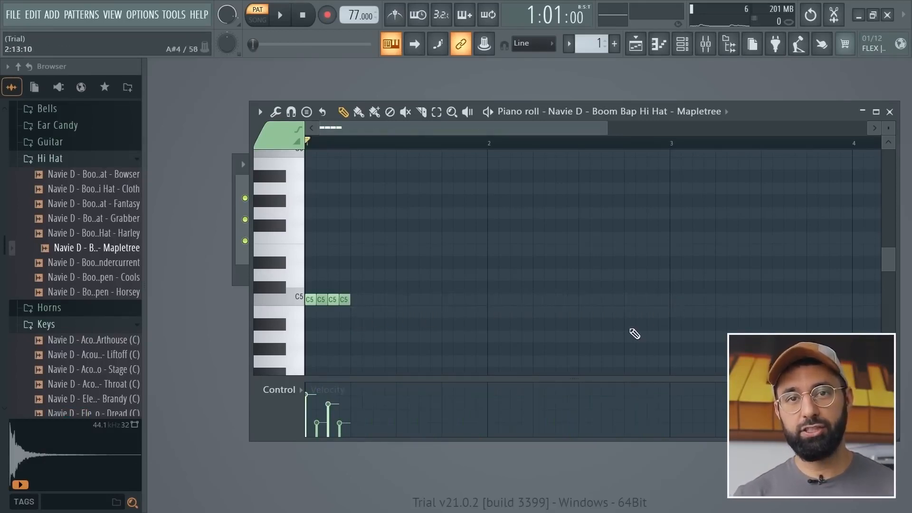
{"action": "key", "text": "ctrl+z"}
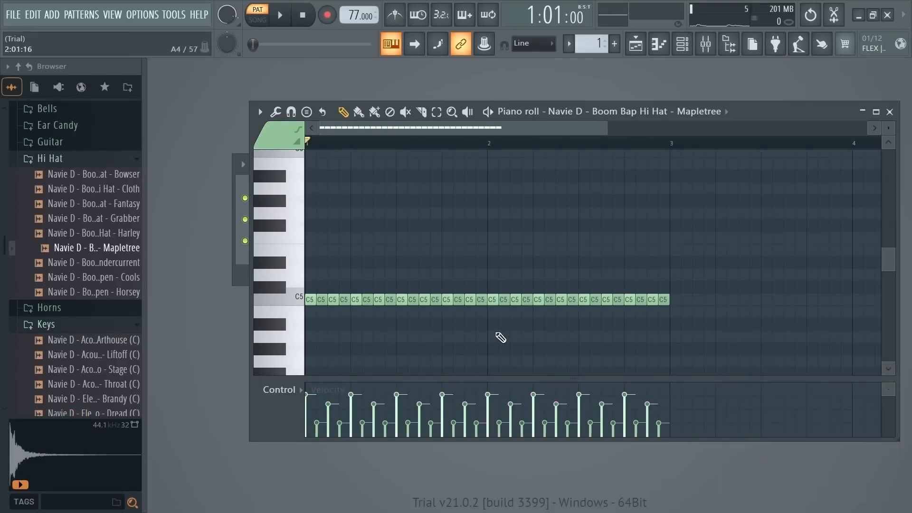
Play back the two-bar hi-hat pattern with its repeated velocity accents.
{"action": "key", "text": "space"}
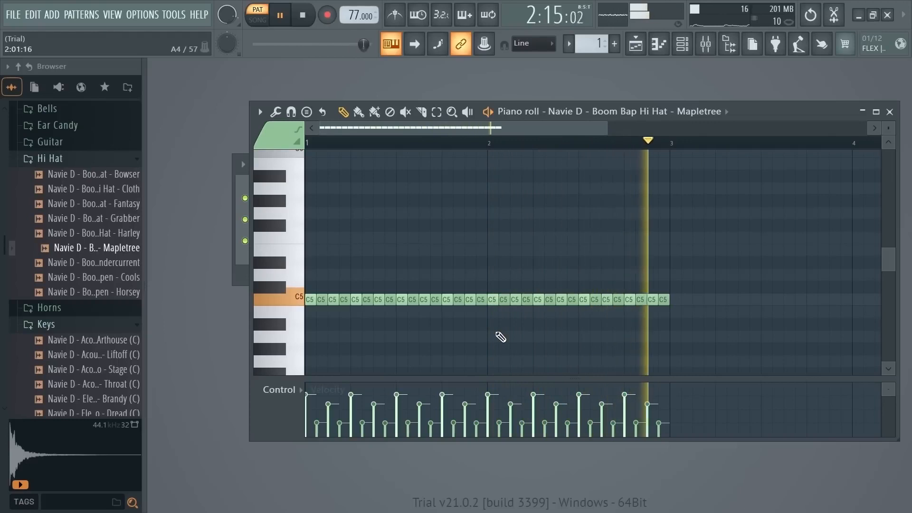
{"action": "key", "text": "space"}
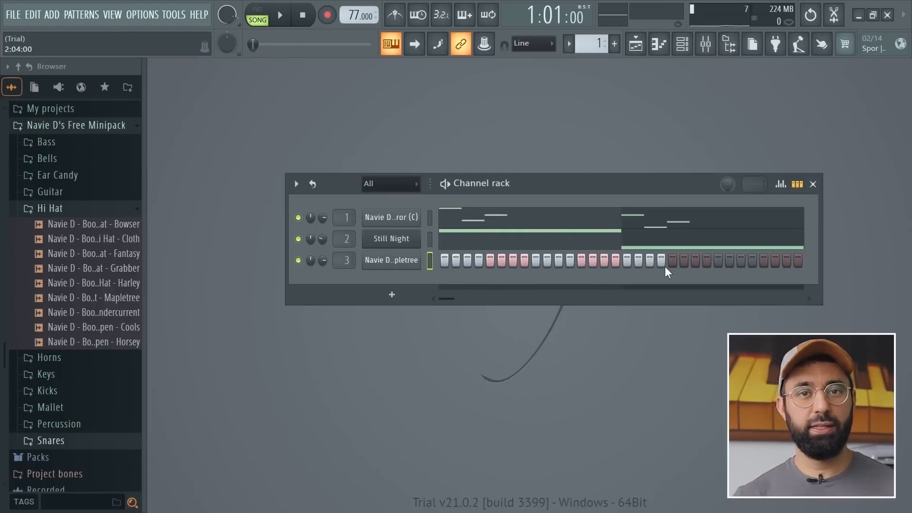
Fill the remaining hi-hat steps in the channel rack, view them in the piano roll, and undo the step edits.
{"action": "left_click_drag", "start_coordinate": [656, 266], "coordinate": [788, 264]}
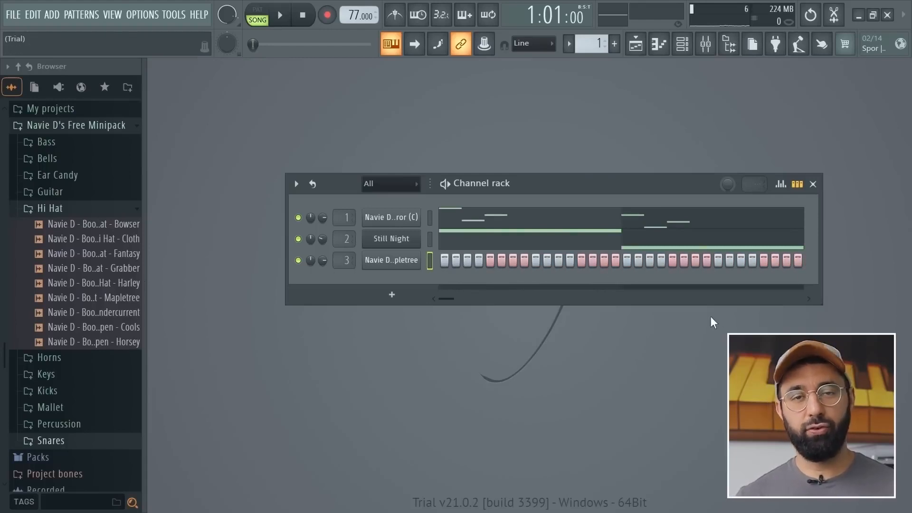
{"action": "right_click", "coordinate": [420, 260]}
{"action": "left_click", "coordinate": [449, 257]}
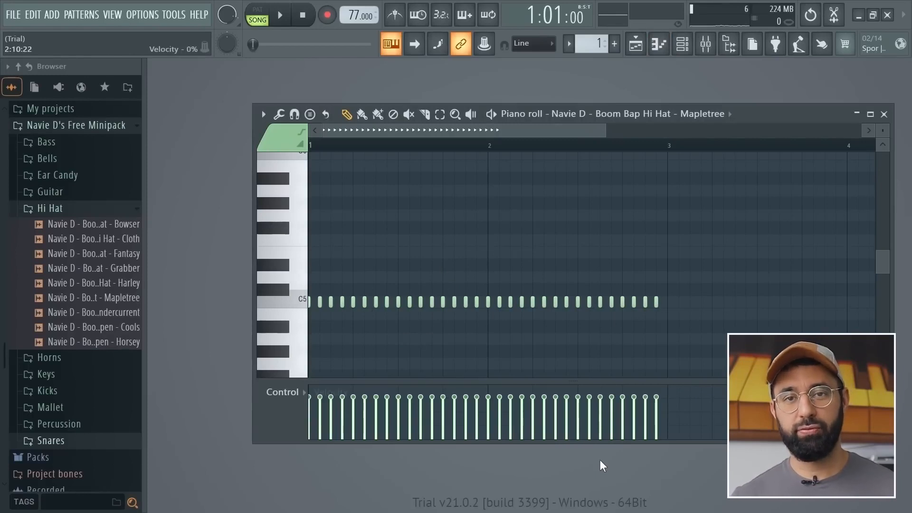
{"action": "key", "text": "ctrl+alt+z"}
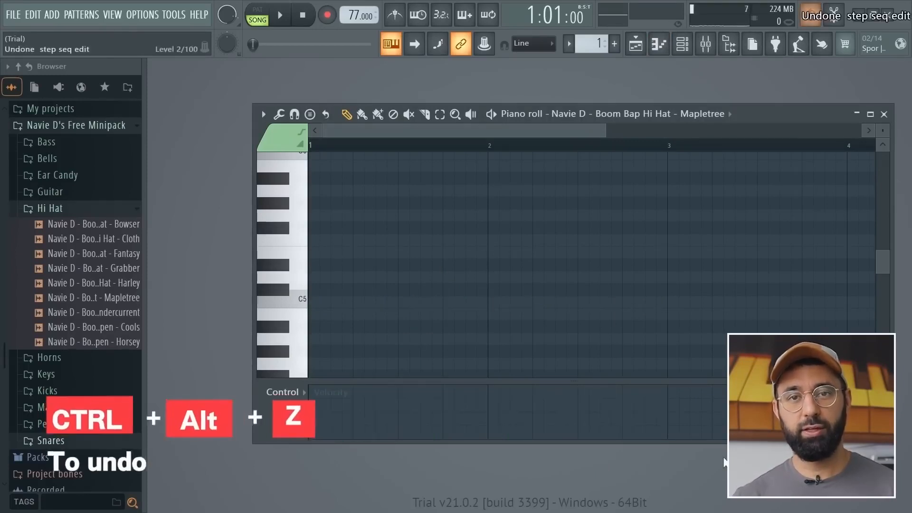
{"action": "key", "text": "ctrl+alt+z"}
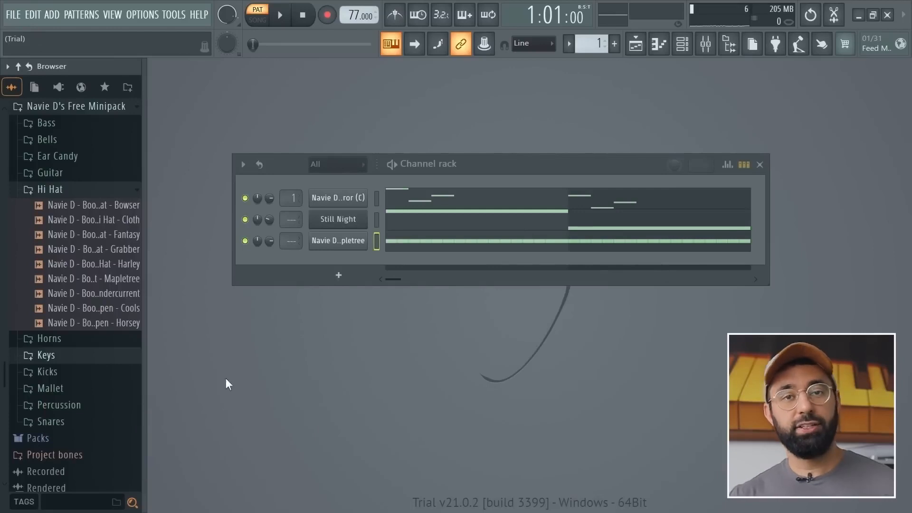
Add the Boom Bap Kick - Elcove and Boom Bap Snare - Import samples from the minipack to the channel rack.
{"action": "left_click", "coordinate": [69, 371]}
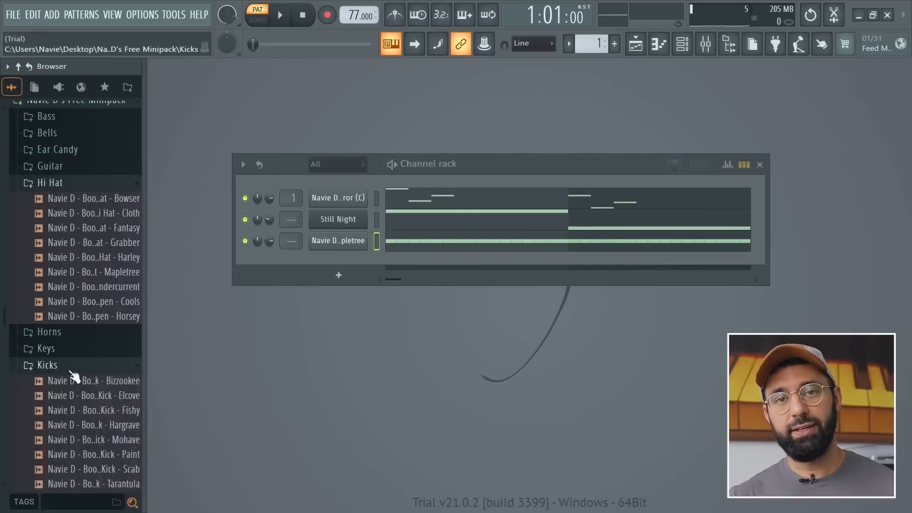
{"action": "scroll", "coordinate": [71, 371], "scroll_direction": "down", "scroll_amount": 2}
{"action": "left_click", "coordinate": [77, 352]}
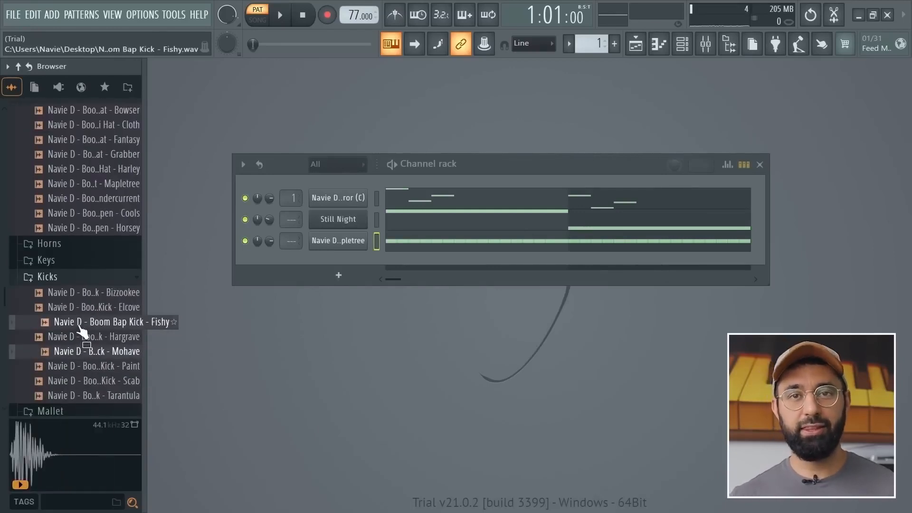
{"action": "left_click_drag", "start_coordinate": [66, 307], "coordinate": [317, 273]}
{"action": "left_click", "coordinate": [47, 276]}
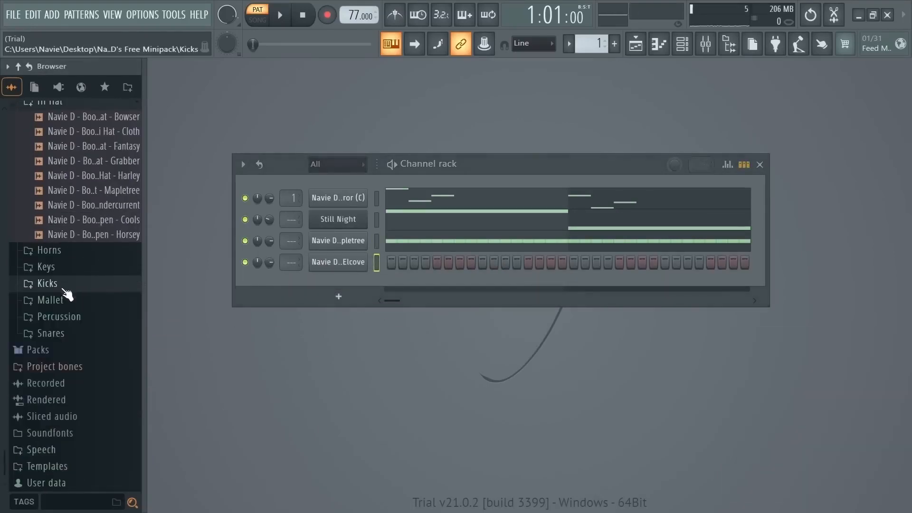
{"action": "left_click", "coordinate": [51, 331]}
{"action": "left_click_drag", "start_coordinate": [83, 395], "coordinate": [327, 285]}
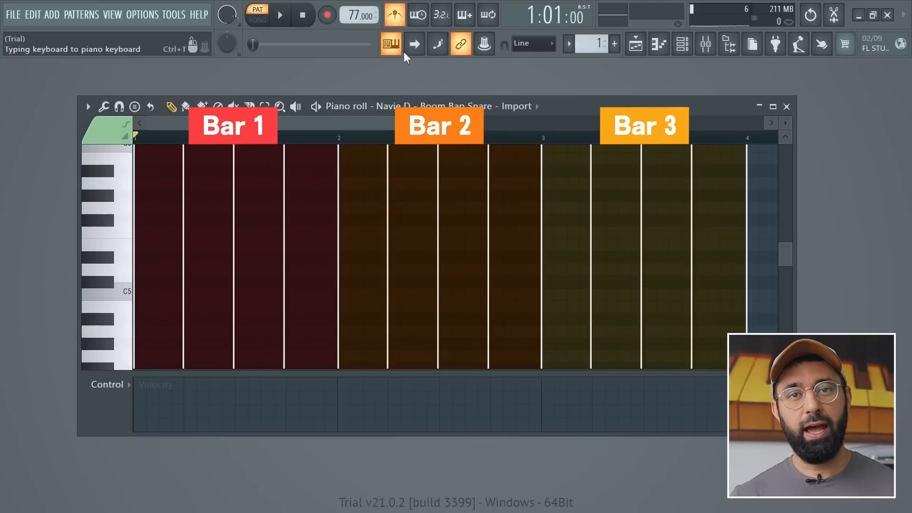
Play the metronome, and place Boom Bap Kick - Elcove notes at C5 on the first beats of bars 1 and 2.
{"action": "key", "text": "space"}
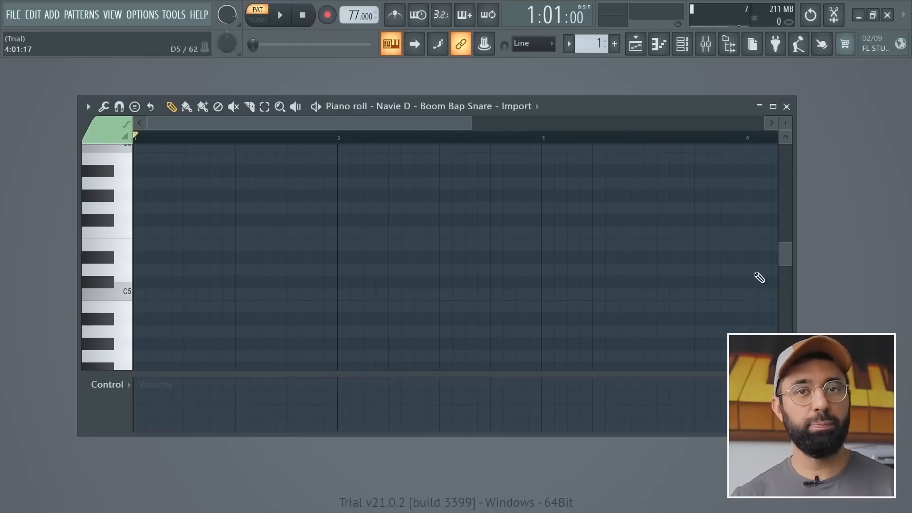
{"action": "left_click", "coordinate": [509, 106]}
{"action": "left_click", "coordinate": [458, 165]}
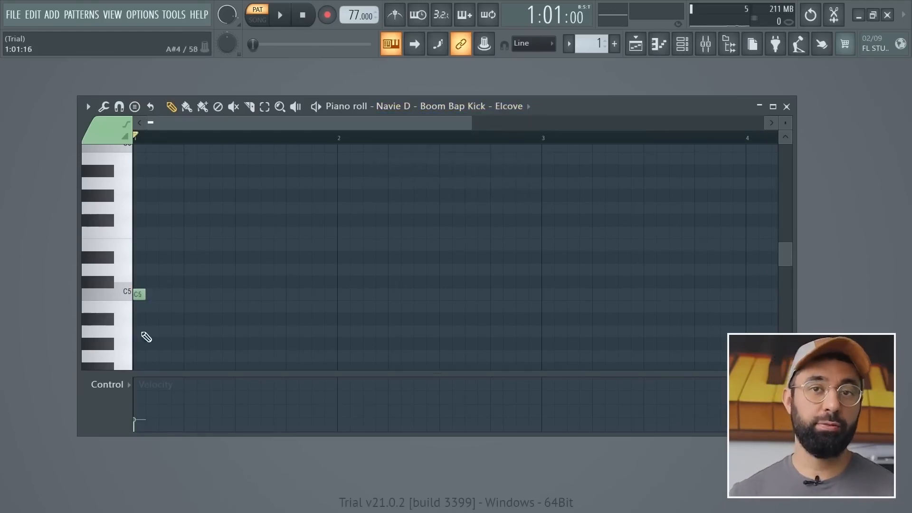
{"action": "left_click", "coordinate": [342, 294]}
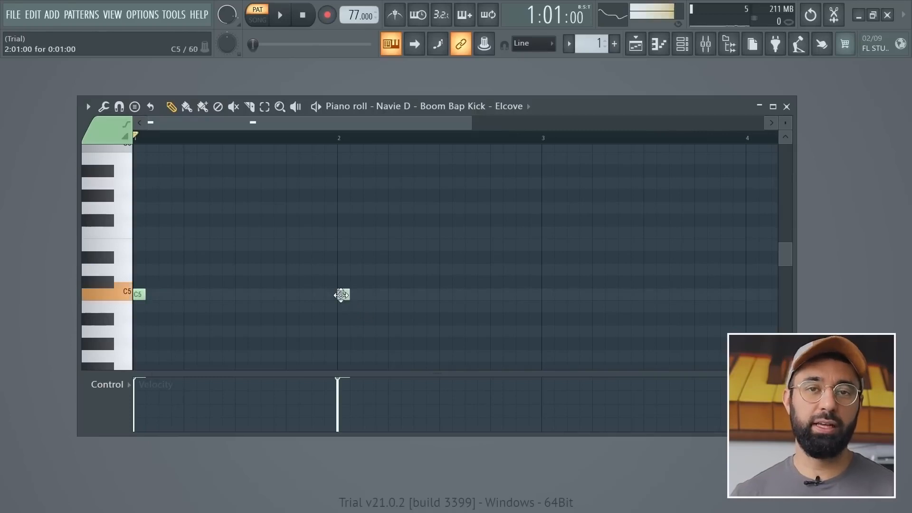
Place Boom Bap Snare - Import notes at C5 on beats 2 and 4 of both bars, and play back the pattern.
{"action": "left_click", "coordinate": [469, 115]}
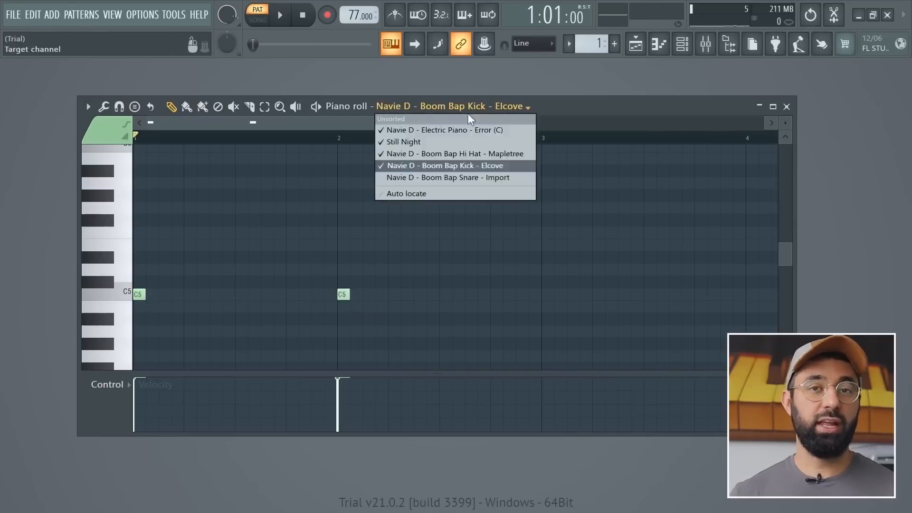
{"action": "left_click", "coordinate": [464, 178]}
{"action": "left_click", "coordinate": [190, 297]}
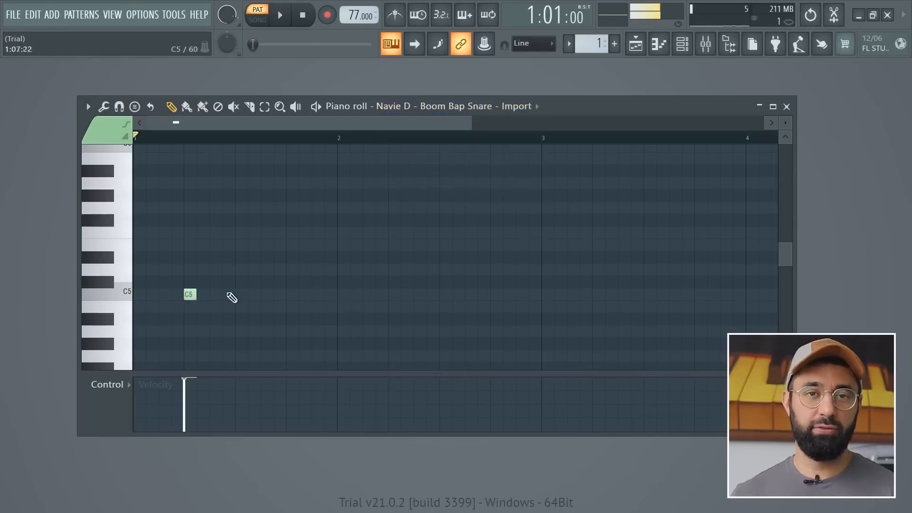
{"action": "left_click", "coordinate": [291, 296]}
{"action": "left_click", "coordinate": [394, 296]}
{"action": "left_click", "coordinate": [496, 295]}
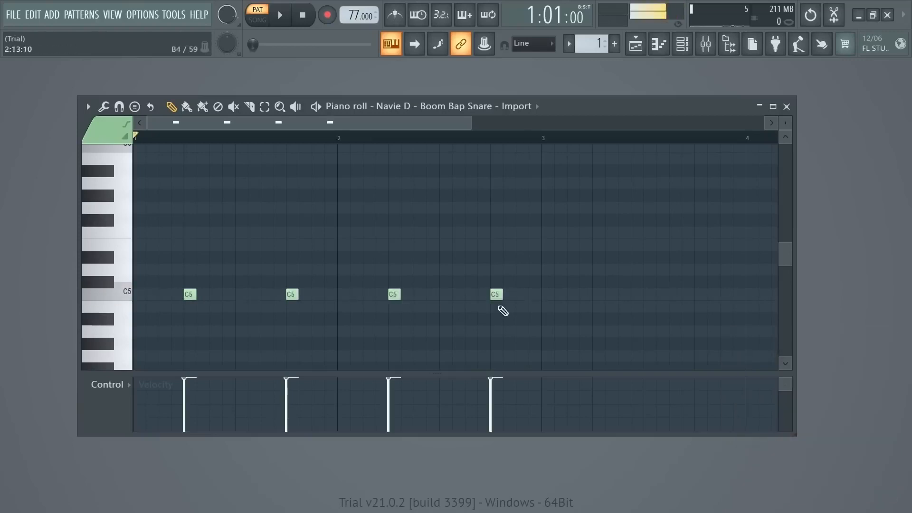
{"action": "key", "text": "space"}
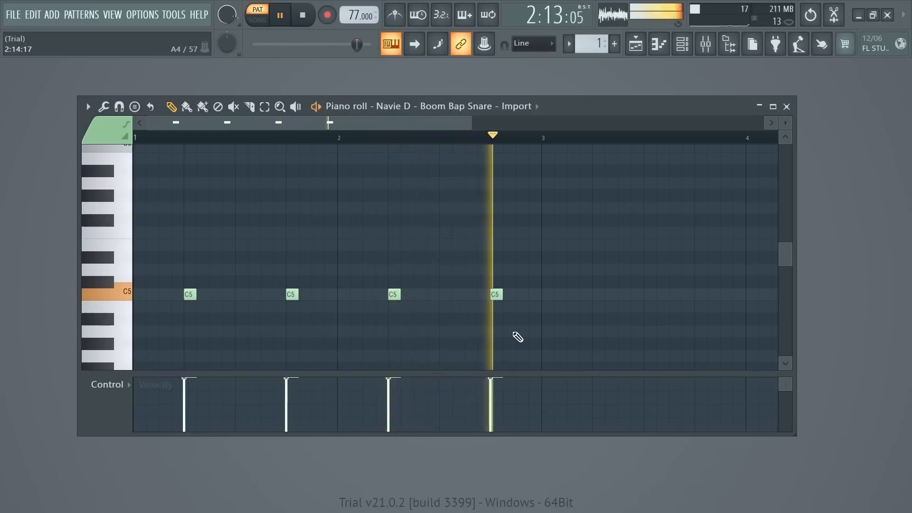
{"action": "key", "text": "space"}
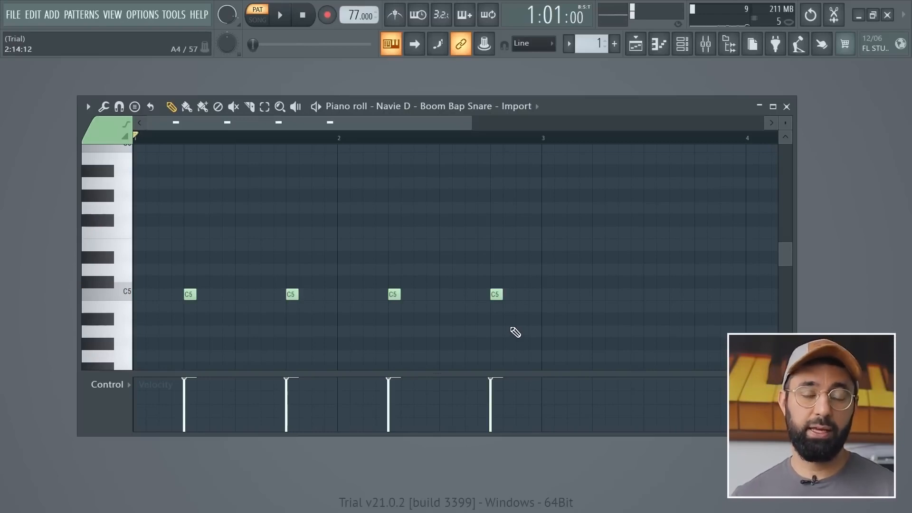
Add C5 kick notes on steps 7 and 11 of bar 1 and steps 7, 11 and 15 of bar 2, and play the pattern.
{"action": "left_click", "coordinate": [380, 107]}
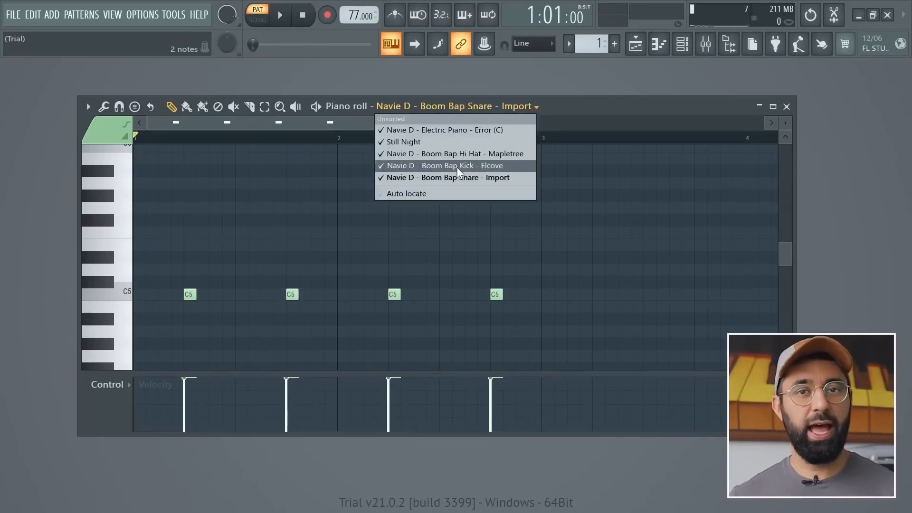
{"action": "left_click", "coordinate": [428, 165]}
{"action": "left_click", "coordinate": [215, 294]}
{"action": "left_click", "coordinate": [265, 295]}
{"action": "left_click", "coordinate": [419, 294]}
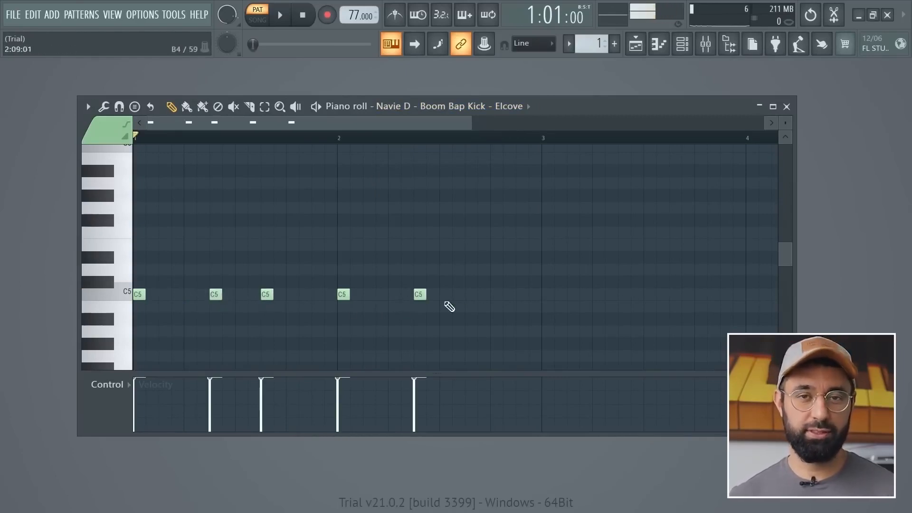
{"action": "left_click", "coordinate": [520, 295]}
{"action": "left_click", "coordinate": [469, 295]}
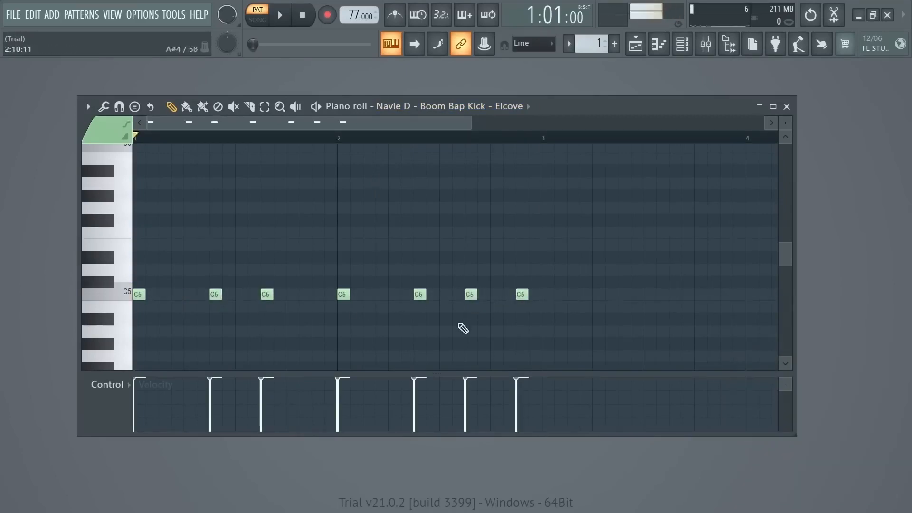
{"action": "key", "text": "space"}
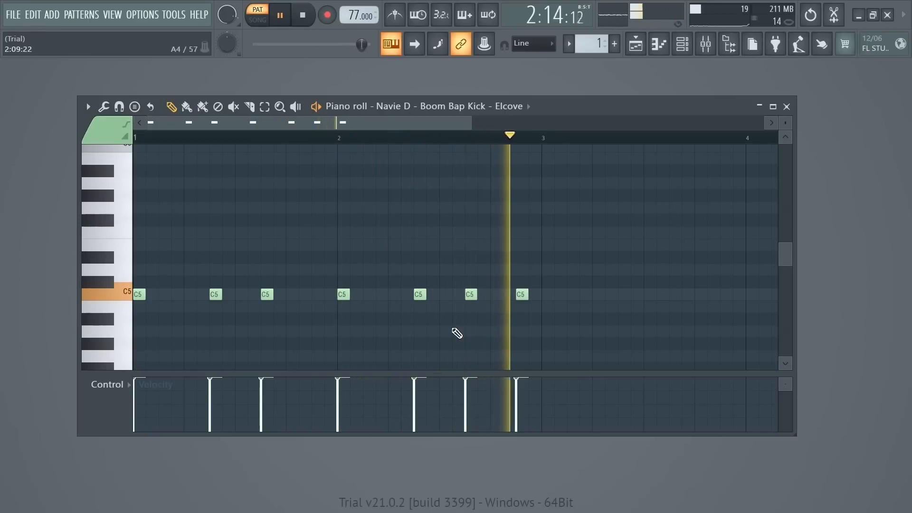
{"action": "key", "text": "space"}
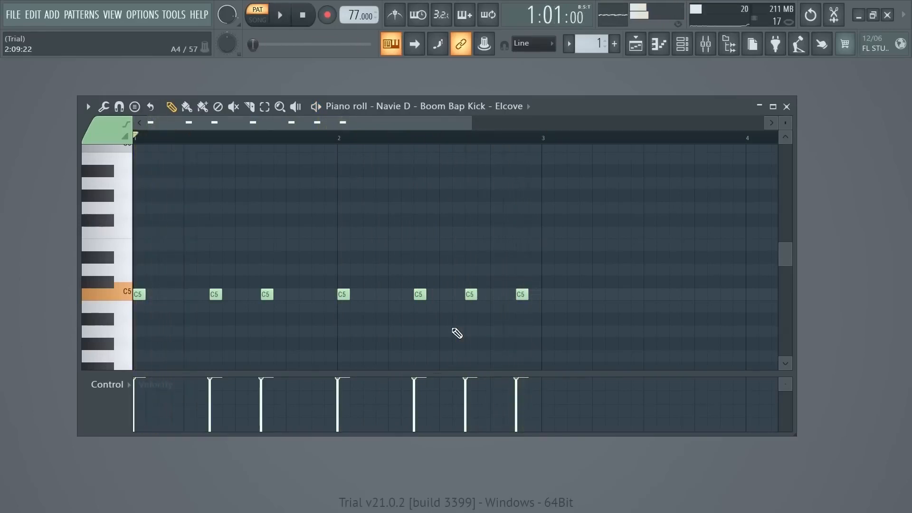
Move the last kick note in bar 2 one step earlier and play back from the start of bar 2.
{"action": "left_click_drag", "start_coordinate": [522, 295], "coordinate": [510, 300]}
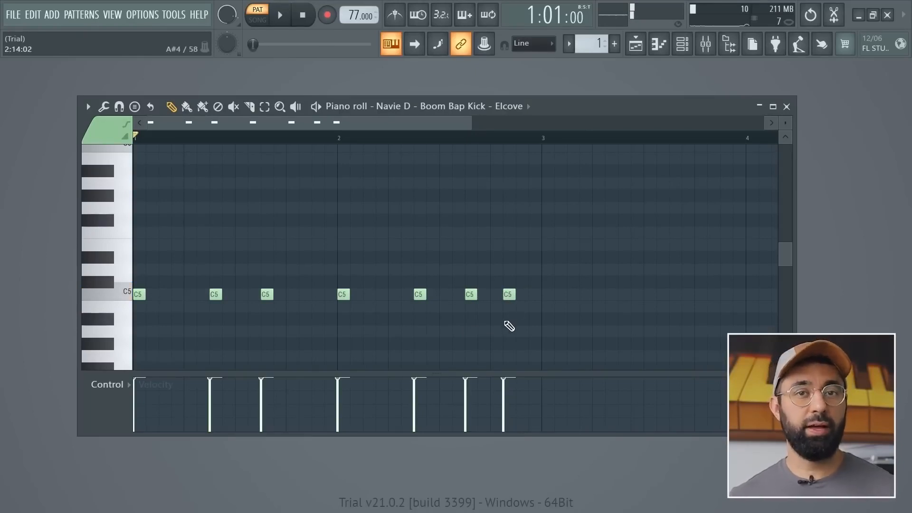
{"action": "left_click", "coordinate": [340, 139]}
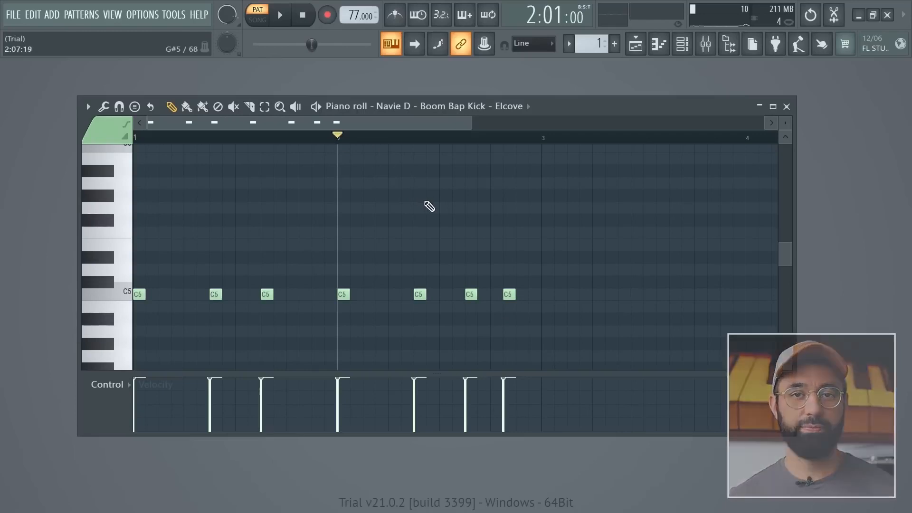
{"action": "key", "text": "space"}
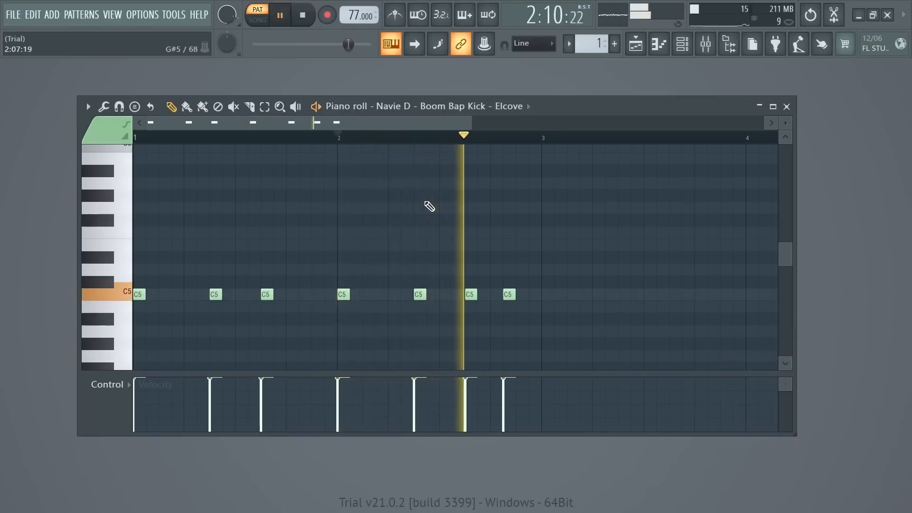
{"action": "key", "text": "space"}
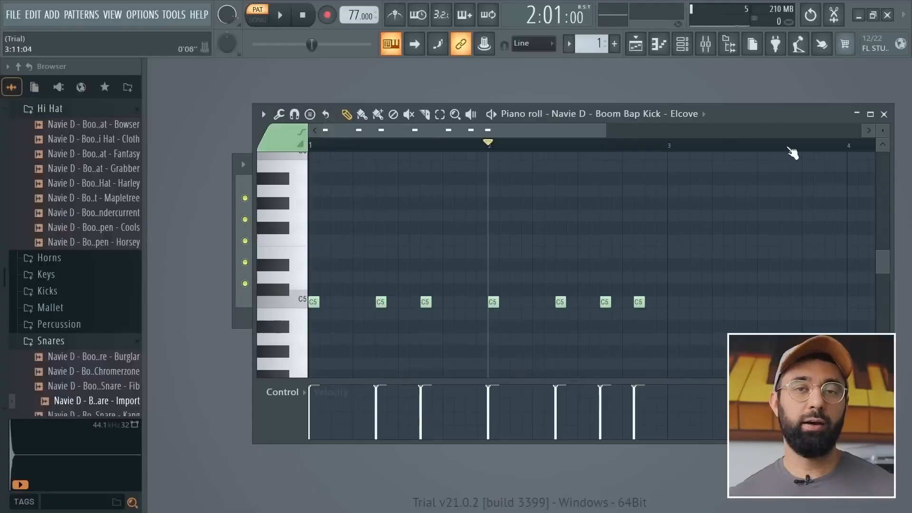
Preview the Boom Bap Bass - Enoman (C) sample from the minipack and add it to the channel rack.
{"action": "left_click", "coordinate": [900, 112]}
{"action": "scroll", "coordinate": [57, 200], "scroll_direction": "up", "scroll_amount": 2}
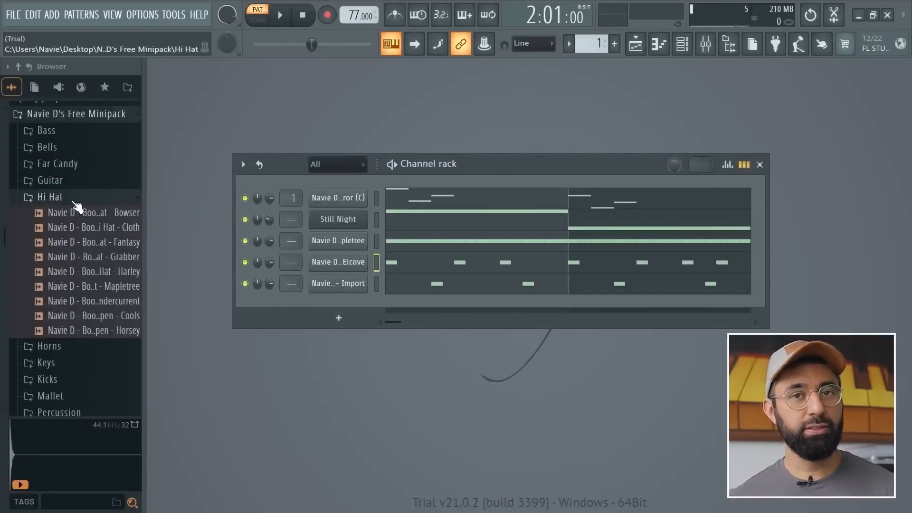
{"action": "left_click", "coordinate": [48, 133]}
{"action": "left_click", "coordinate": [67, 162]}
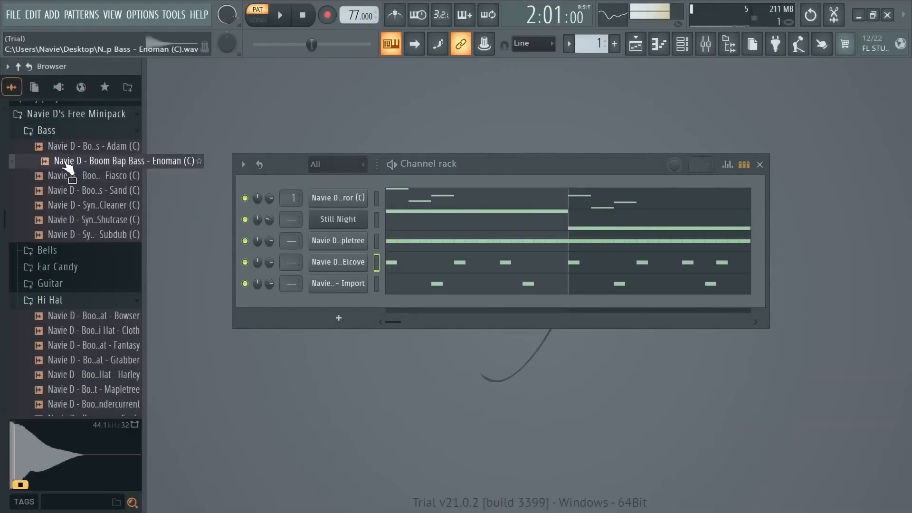
{"action": "left_click_drag", "start_coordinate": [69, 168], "coordinate": [324, 311]}
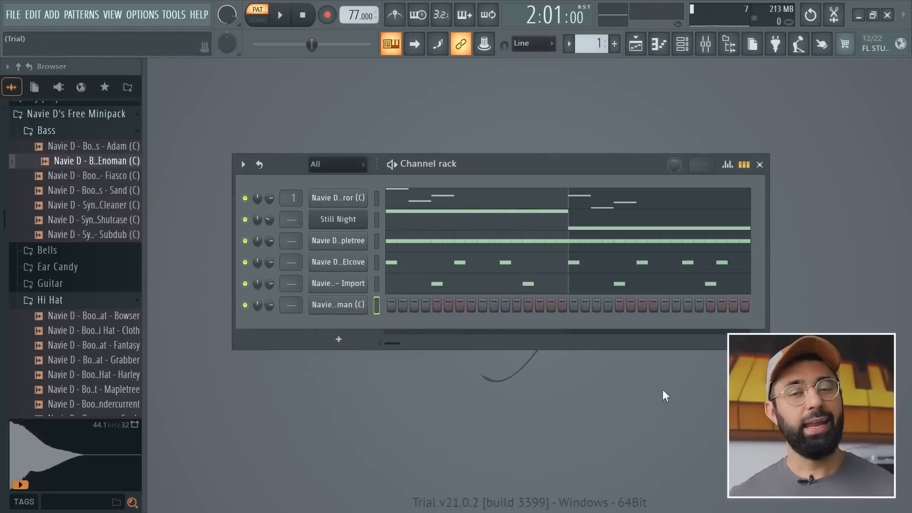
Open the Enoman bass channel in the piano roll and solo that channel.
{"action": "right_click", "coordinate": [365, 304]}
{"action": "left_click", "coordinate": [396, 302]}
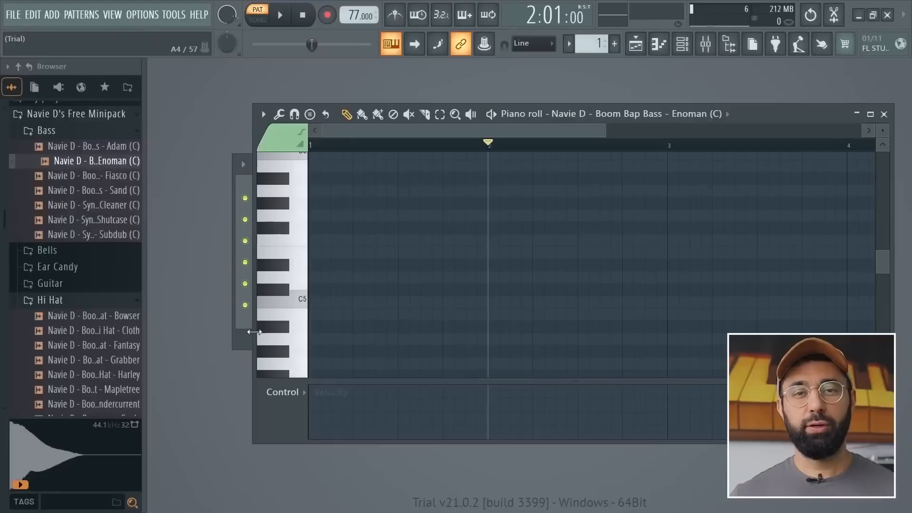
{"action": "left_click", "coordinate": [254, 332]}
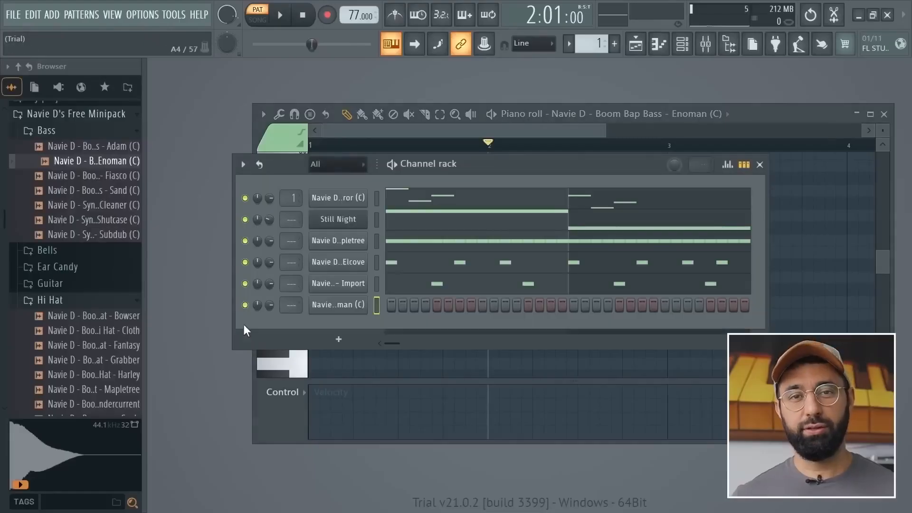
{"action": "right_click", "coordinate": [245, 305]}
{"action": "left_click", "coordinate": [272, 296]}
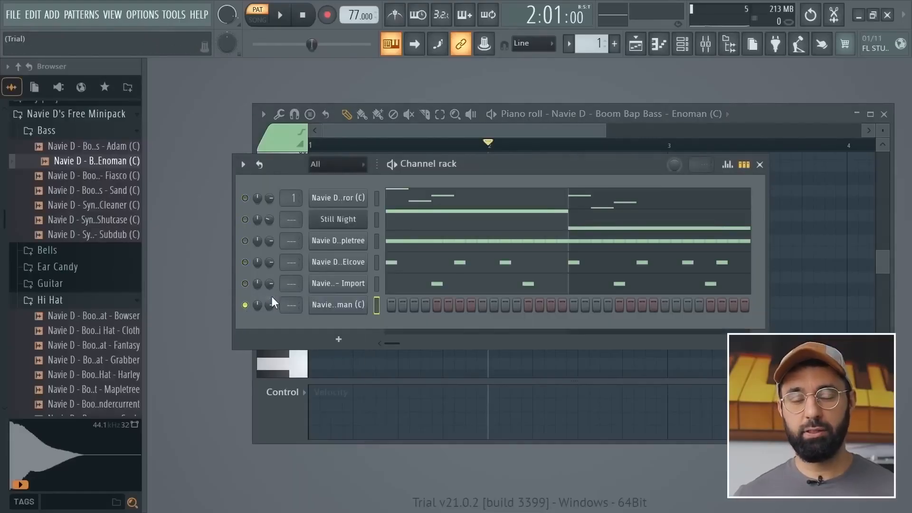
Draw a C#5 note on step 1 and a D#5 note on step 3 of bar 1 for the bass and play them.
{"action": "left_click", "coordinate": [747, 116]}
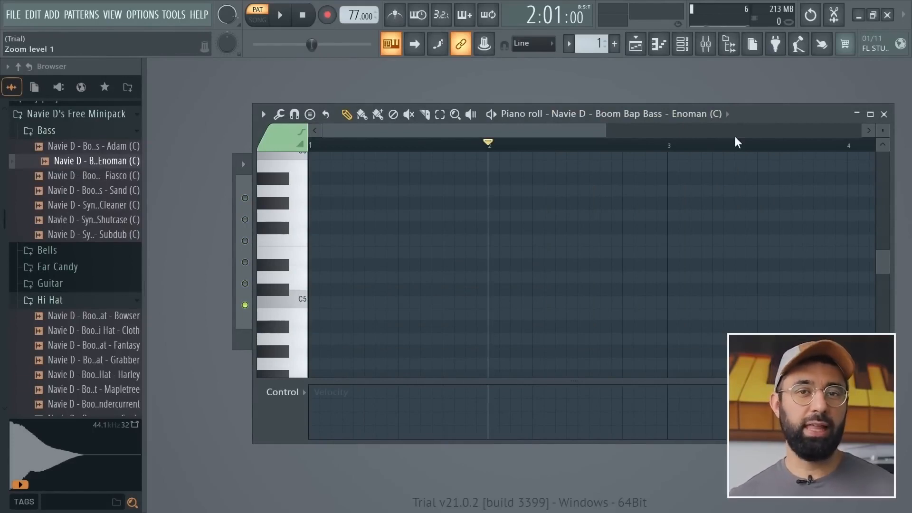
{"action": "left_click", "coordinate": [322, 290]}
{"action": "left_click", "coordinate": [336, 266]}
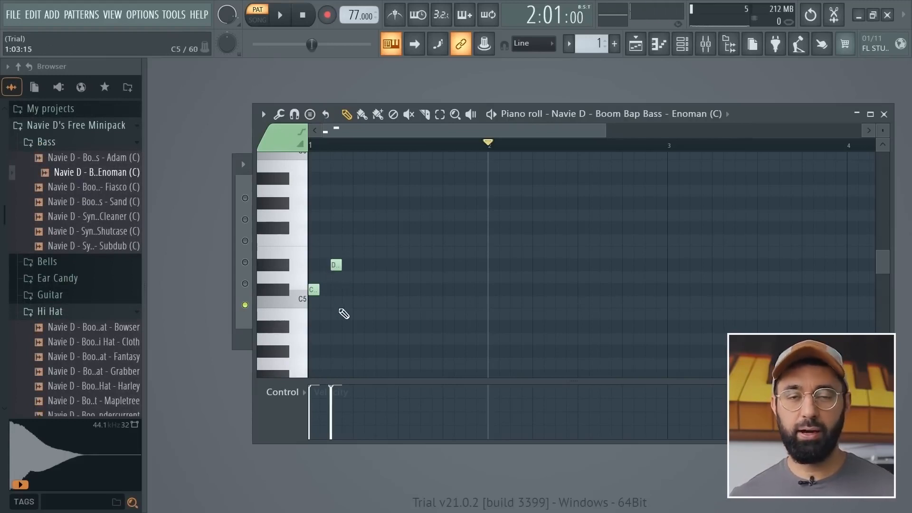
{"action": "key", "text": "space"}
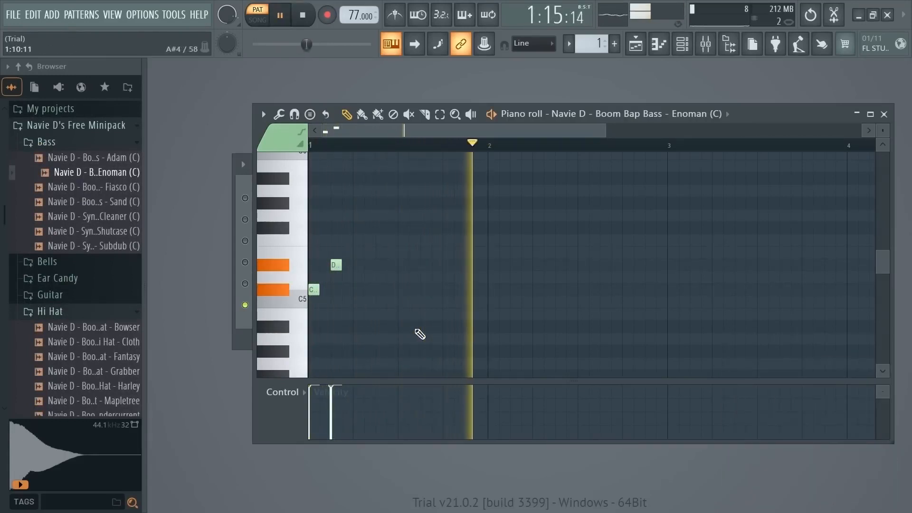
{"action": "key", "text": "space"}
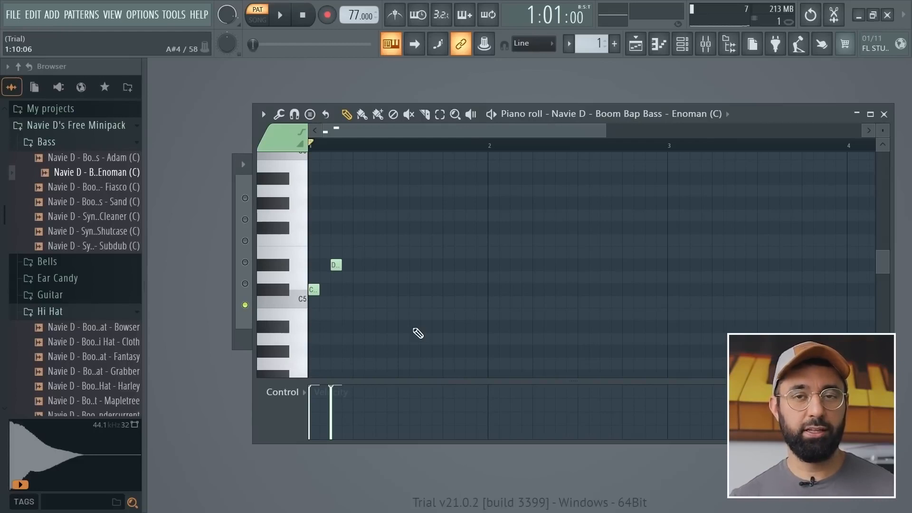
Turn on Cut itself for the Enoman bass channel and play its notes in the piano roll.
{"action": "left_click", "coordinate": [242, 348]}
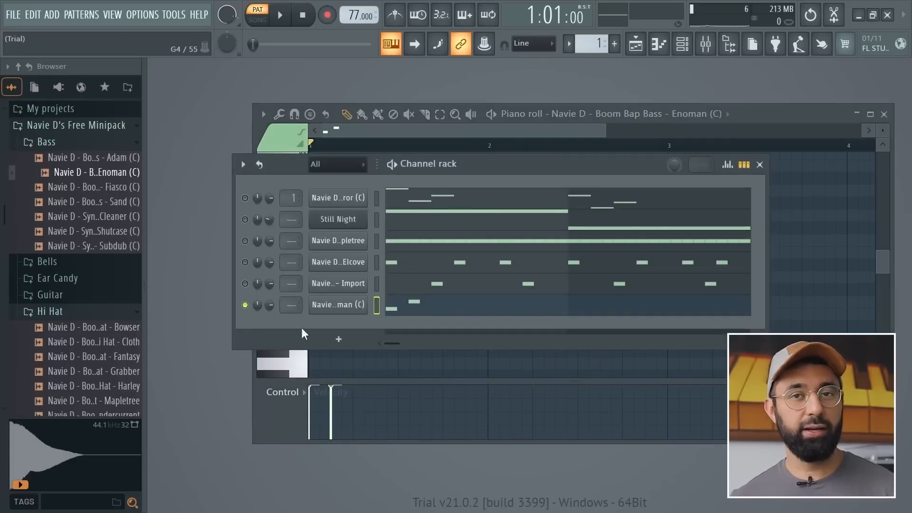
{"action": "right_click", "coordinate": [338, 307]}
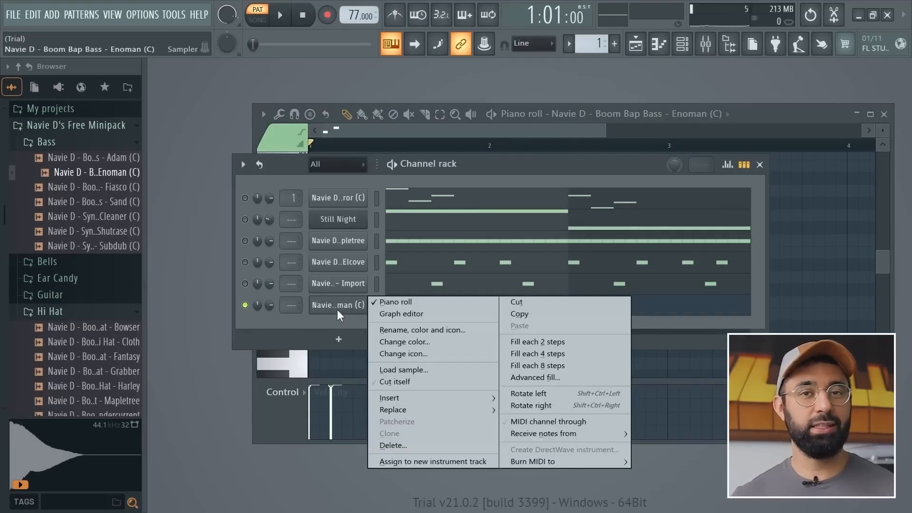
{"action": "left_click", "coordinate": [395, 381]}
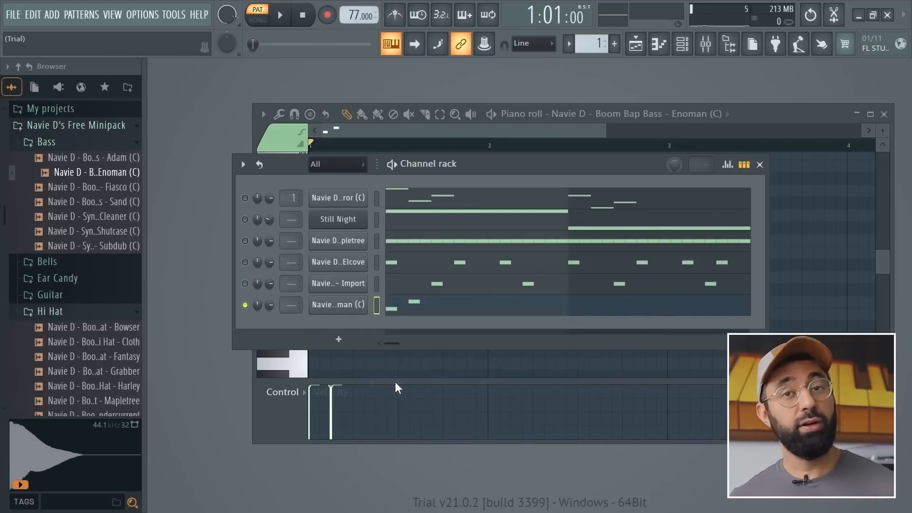
{"action": "left_click", "coordinate": [746, 122]}
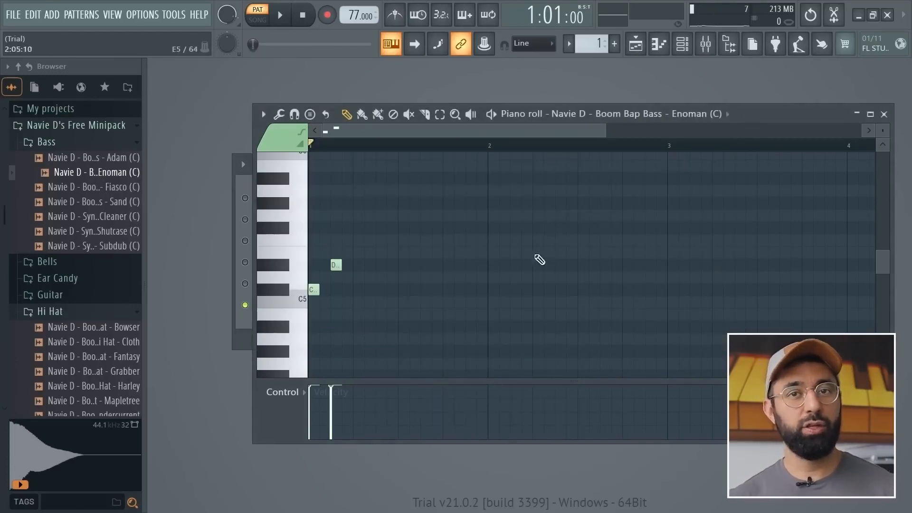
{"action": "key", "text": "space"}
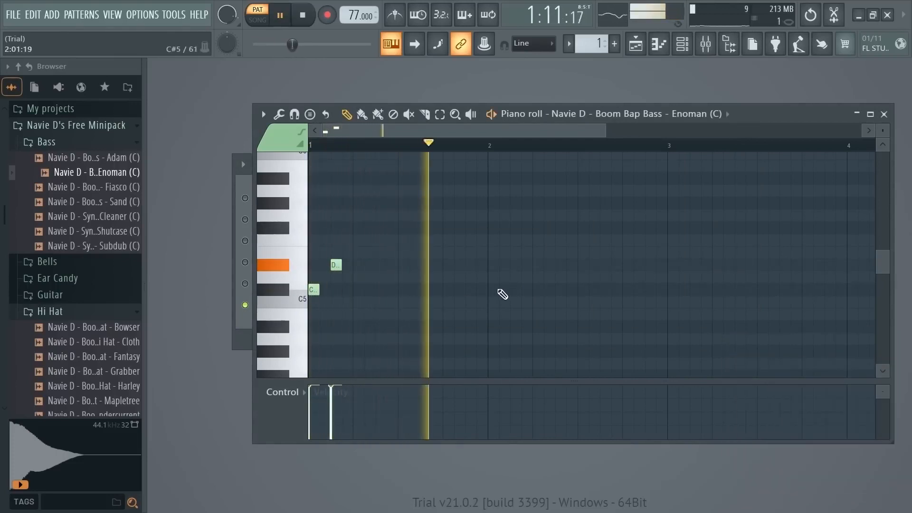
{"action": "key", "text": "space"}
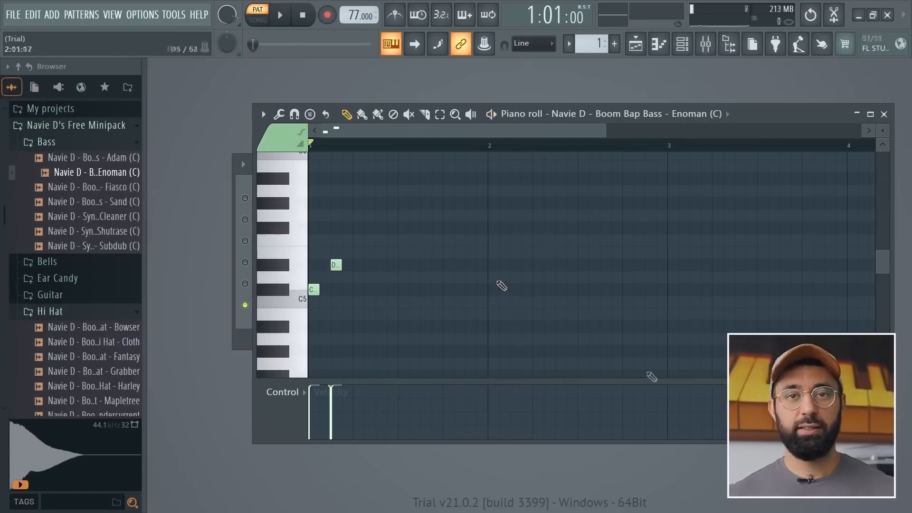
Play the bass from step 3 of bar 1 to hear the second note on its own.
{"action": "left_click", "coordinate": [334, 151]}
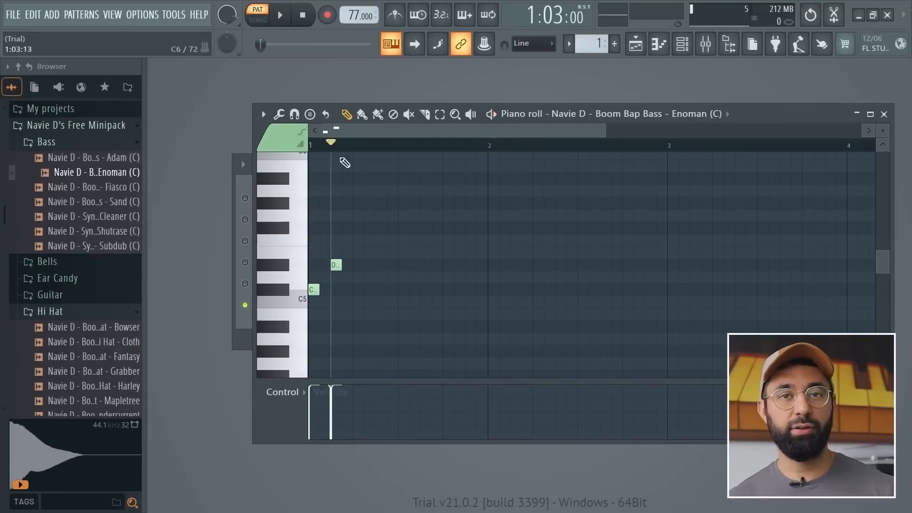
{"action": "key", "text": "space"}
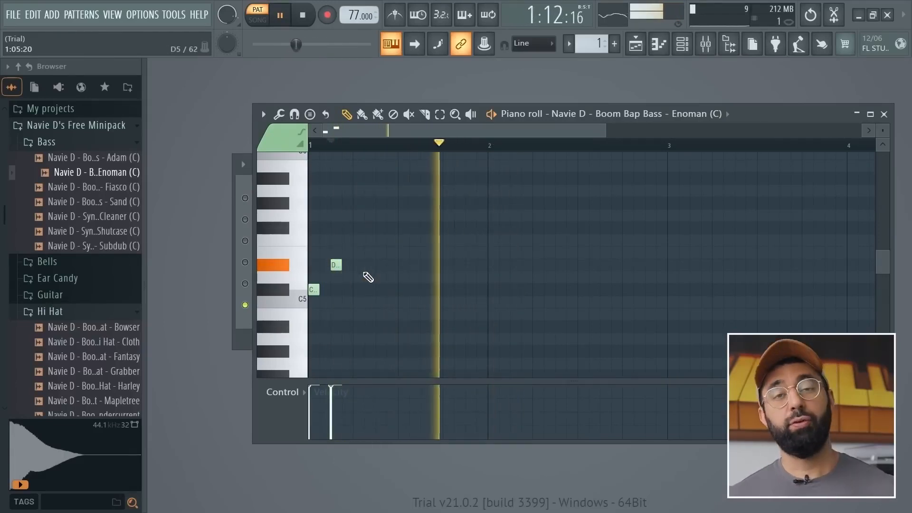
{"action": "key", "text": "space"}
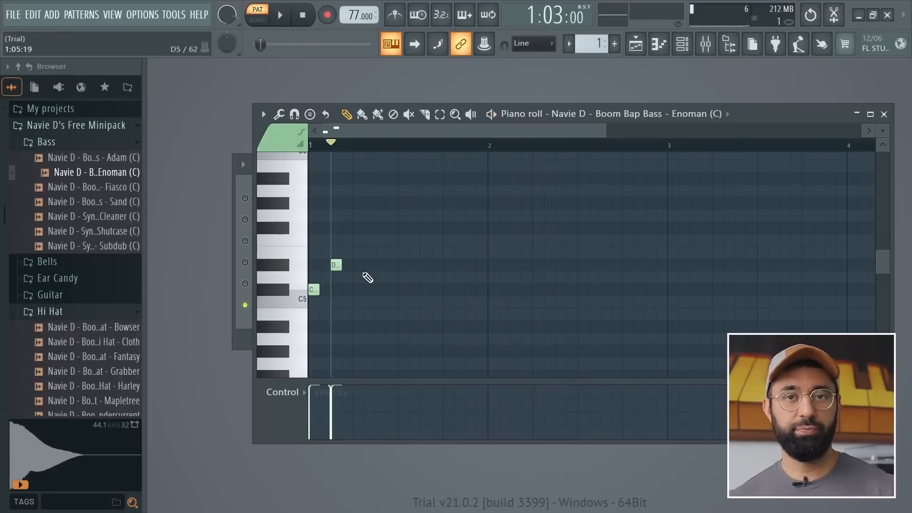
Enable the Enoman bass channel's volume envelope with its attack at zero and play the notes from the piano roll.
{"action": "left_click", "coordinate": [246, 351]}
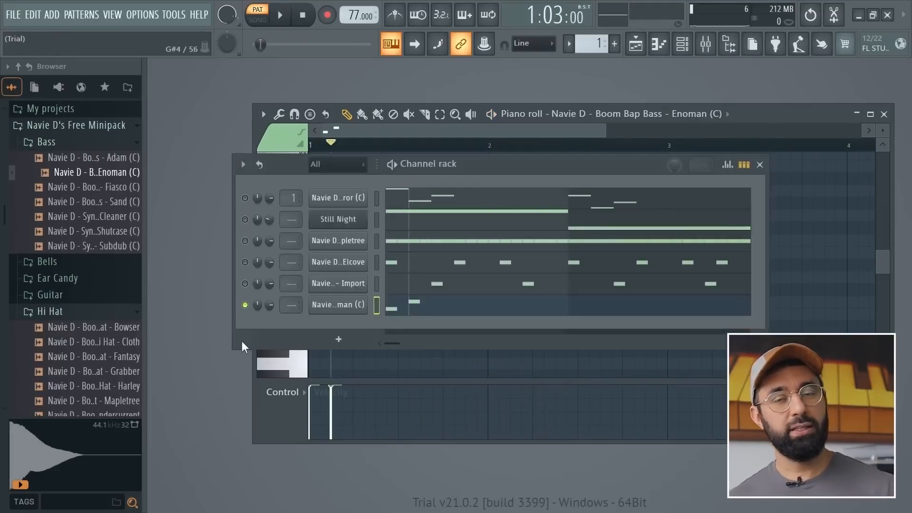
{"action": "left_click", "coordinate": [336, 309]}
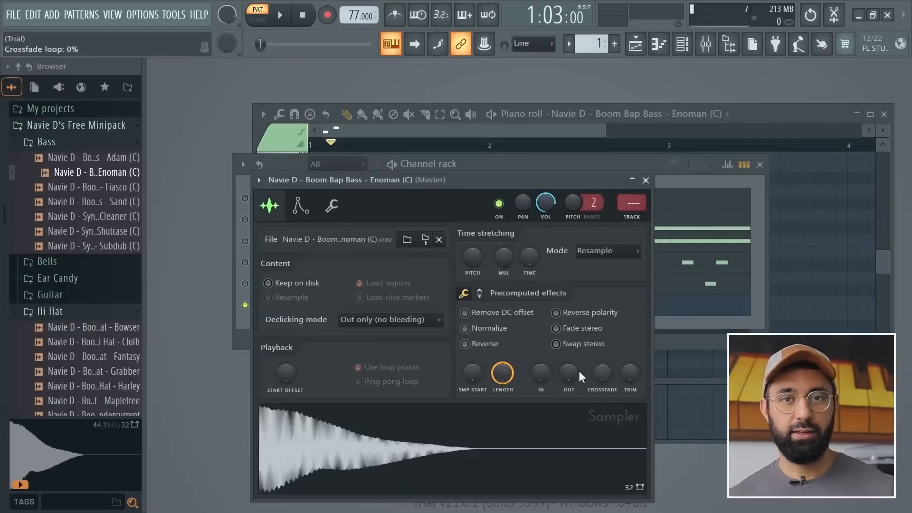
{"action": "left_click", "coordinate": [299, 207]}
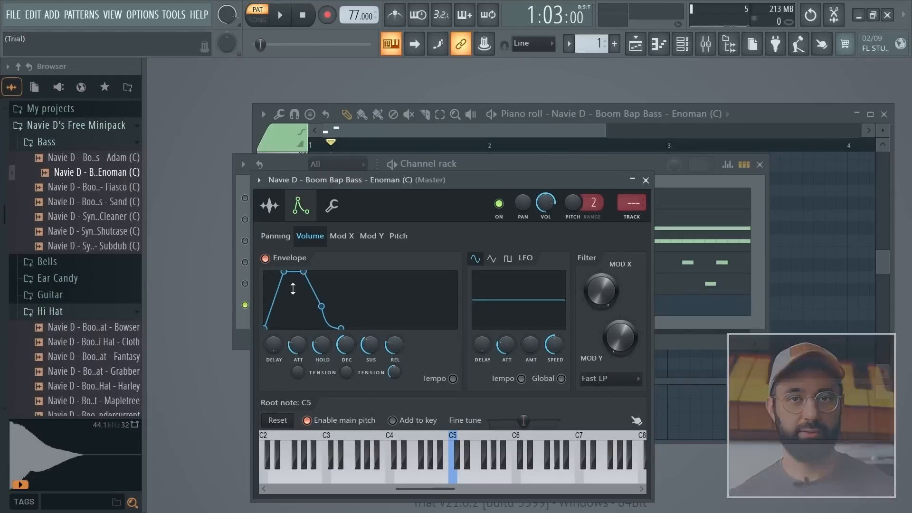
{"action": "key", "text": "space"}
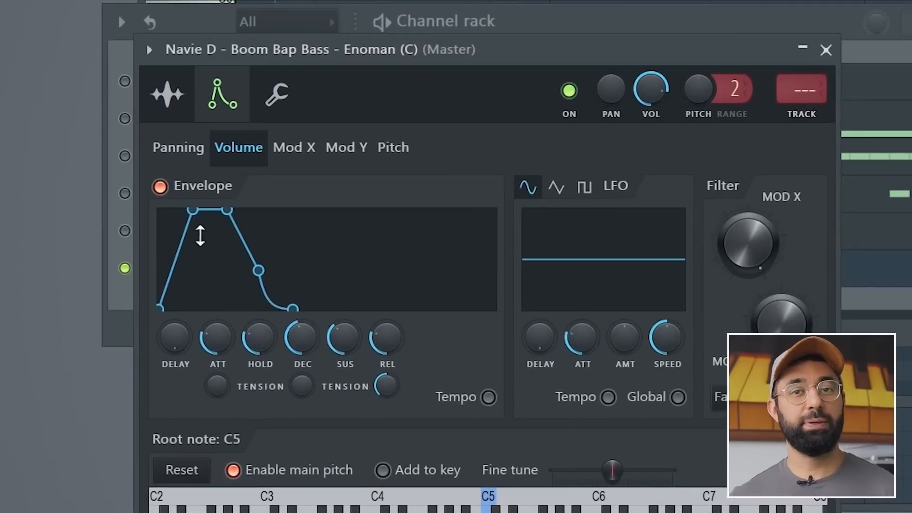
{"action": "left_click_drag", "start_coordinate": [217, 338], "coordinate": [217, 378]}
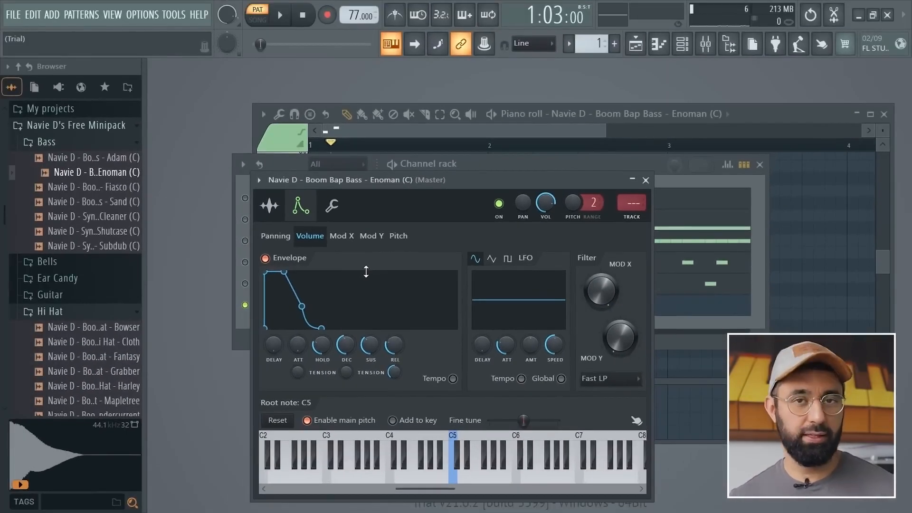
{"action": "key", "text": "F7"}
{"action": "key", "text": "space"}
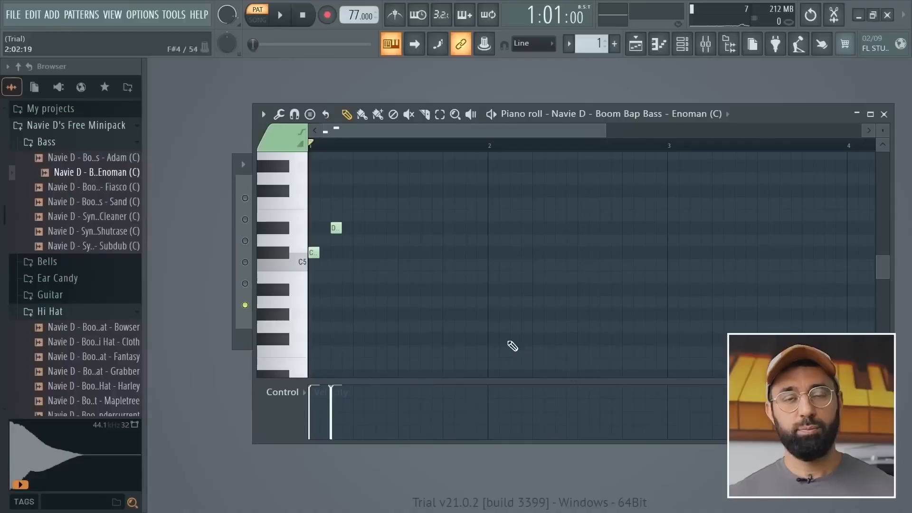
Replace the two bass notes with a ten-step B4 from the start of bar 1 and a three-step D5 on step 11.
{"action": "right_click", "coordinate": [336, 229]}
{"action": "right_click", "coordinate": [314, 253]}
{"action": "left_click", "coordinate": [315, 278]}
{"action": "left_click_drag", "start_coordinate": [318, 278], "coordinate": [417, 289]}
{"action": "left_click", "coordinate": [423, 240]}
{"action": "left_click_drag", "start_coordinate": [519, 242], "coordinate": [452, 241]}
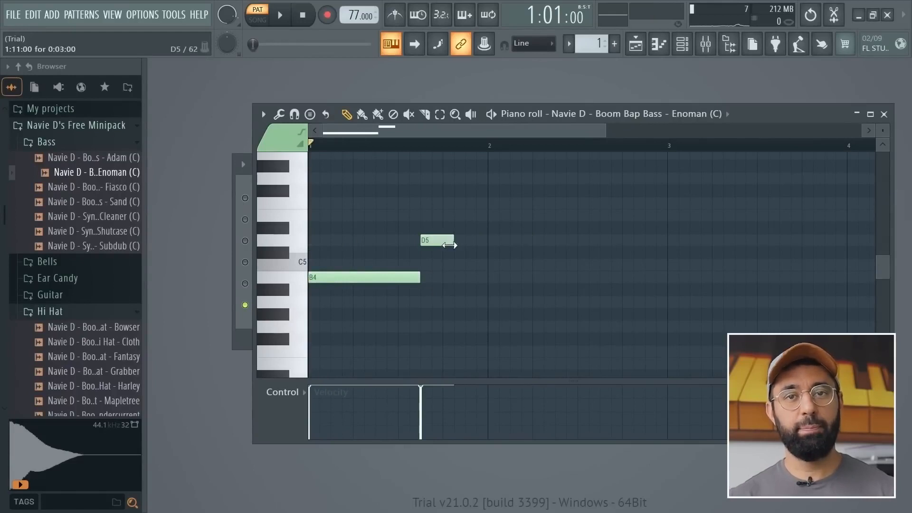
Finish bar 1 of the bassline with a two-step F#5 on step 14 and a one-step G5 on step 16.
{"action": "left_click", "coordinate": [457, 191]}
{"action": "left_click_drag", "start_coordinate": [484, 191], "coordinate": [481, 187]}
{"action": "left_click", "coordinate": [481, 179]}
Fill bar 2 of the bassline in sequence with F#4 for ten steps, F#5 for three, G5 for two and D5 for one.
{"action": "left_click", "coordinate": [491, 338]}
{"action": "left_click_drag", "start_coordinate": [498, 339], "coordinate": [599, 339]}
{"action": "left_click", "coordinate": [603, 190]}
{"action": "left_click_drag", "start_coordinate": [711, 191], "coordinate": [656, 179]}
{"action": "left_click", "coordinate": [637, 179]}
{"action": "left_click", "coordinate": [657, 240]}
{"action": "left_click_drag", "start_coordinate": [679, 240], "coordinate": [661, 241]}
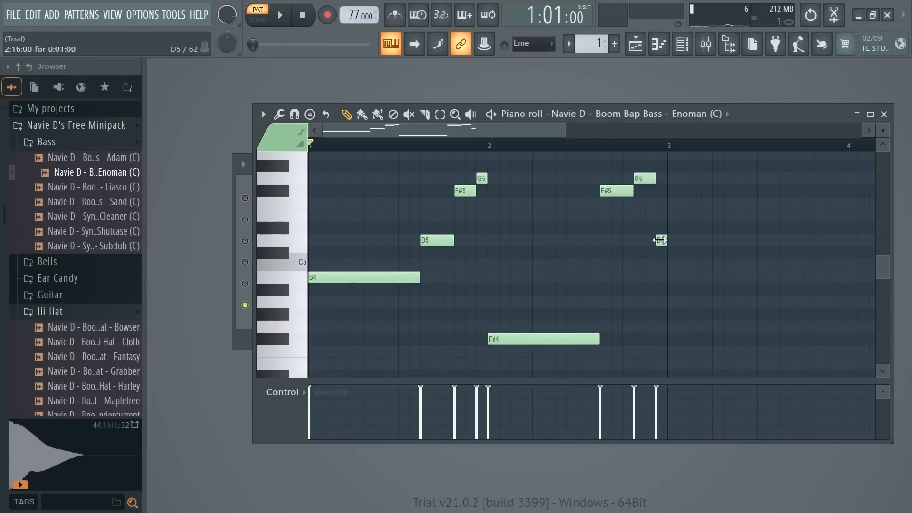
Lower the velocity of all bass notes evenly to about two thirds and play the pattern with every channel unmuted.
{"action": "key", "text": "space"}
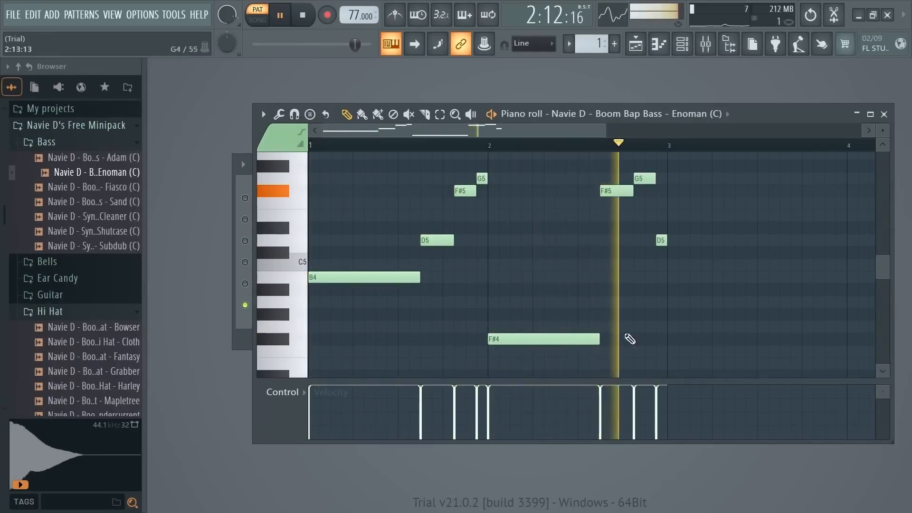
{"action": "key", "text": "space"}
{"action": "left_click_drag", "start_coordinate": [309, 403], "coordinate": [661, 405]}
{"action": "key", "text": "space"}
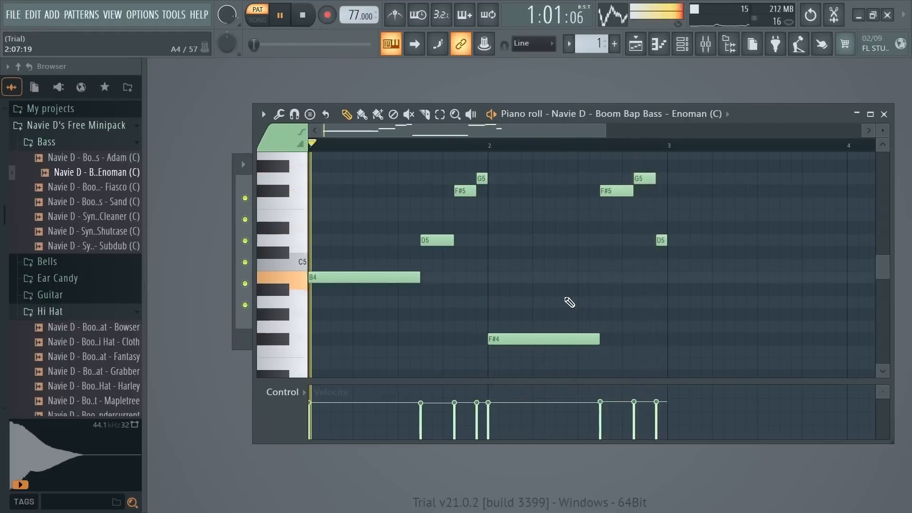
{"action": "key", "text": "space"}
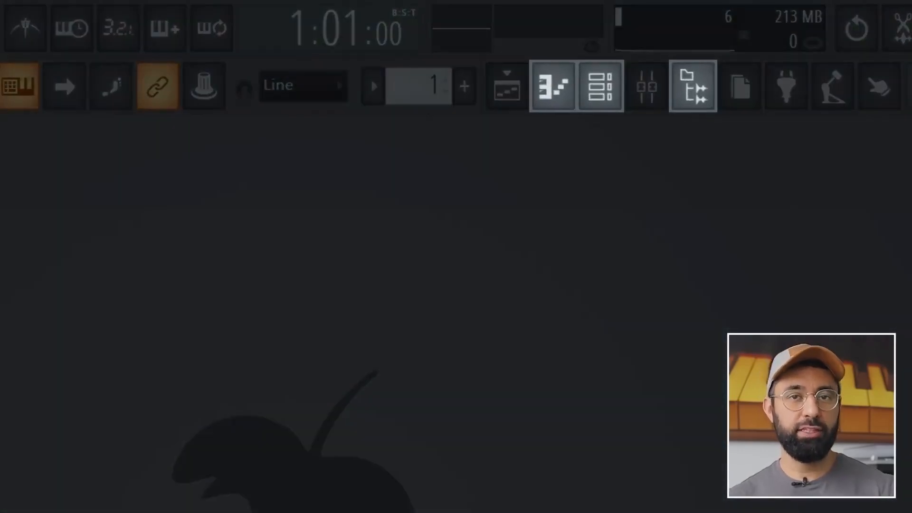
Open the mixer beside the channel rack, play the pattern and select Insert 1.
{"action": "left_click", "coordinate": [652, 104]}
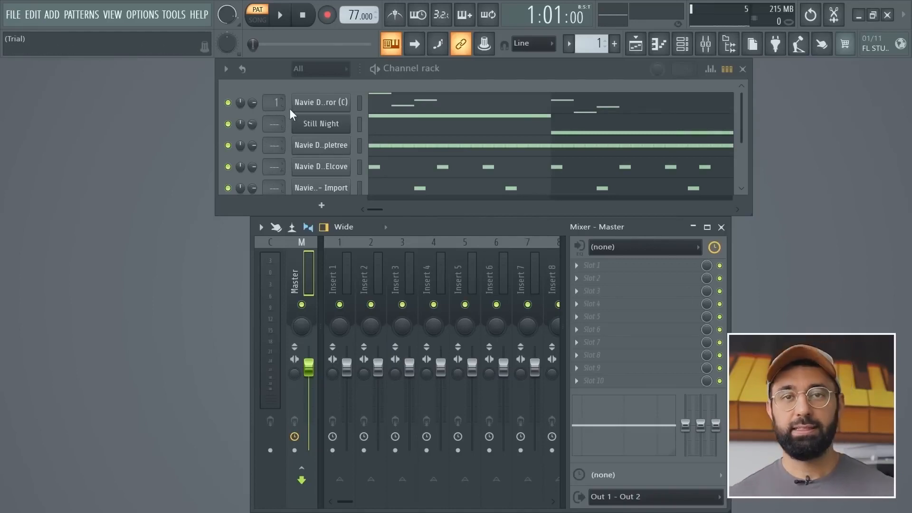
{"action": "key", "text": "space"}
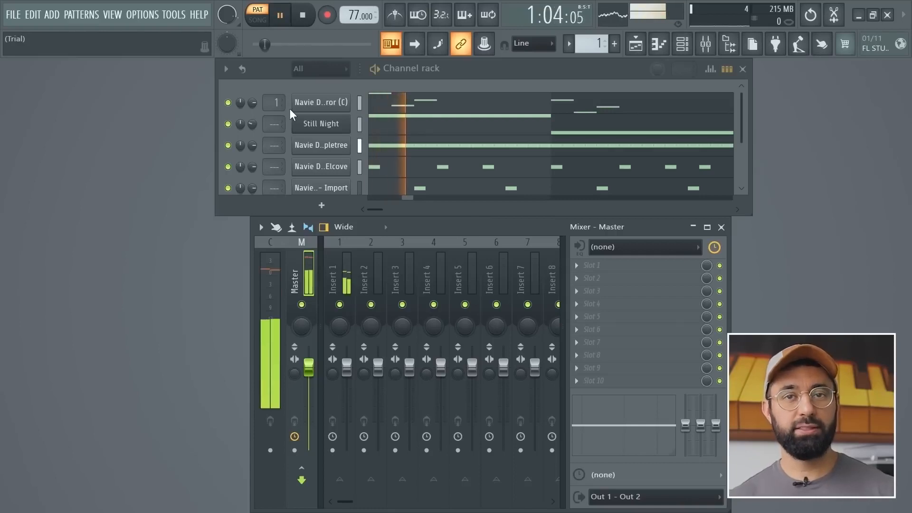
{"action": "left_click", "coordinate": [340, 268]}
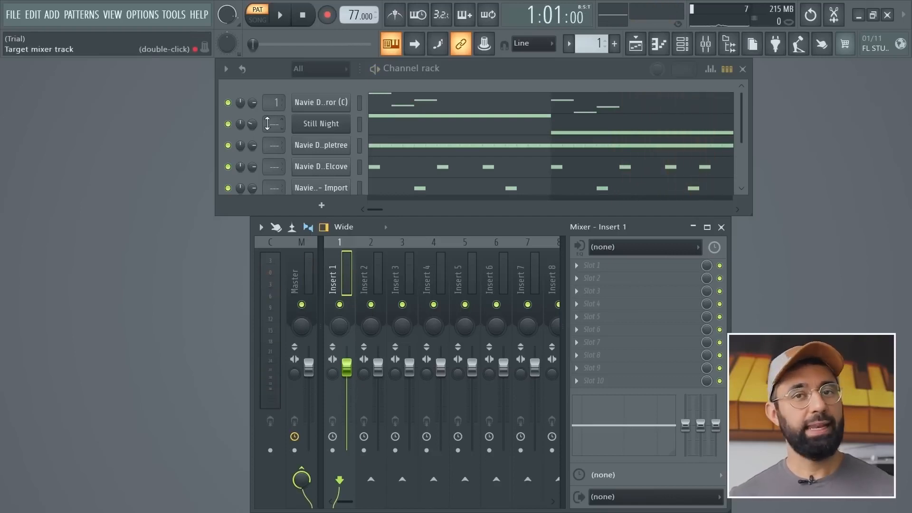
Route the Still Night, Mapletree, Elcove, Import and Enoman channels to mixer tracks 2 to 6 and play the pattern.
{"action": "mouse_move", "coordinate": [271, 125]}
{"action": "left_mouse_down"}
{"action": "mouse_move", "coordinate": [271, 116]}
{"action": "mouse_move", "coordinate": [272, 134]}
{"action": "left_mouse_up"}
{"action": "left_click_drag", "start_coordinate": [273, 167], "coordinate": [275, 147]}
{"action": "scroll", "coordinate": [275, 188], "scroll_direction": "down", "scroll_amount": 2}
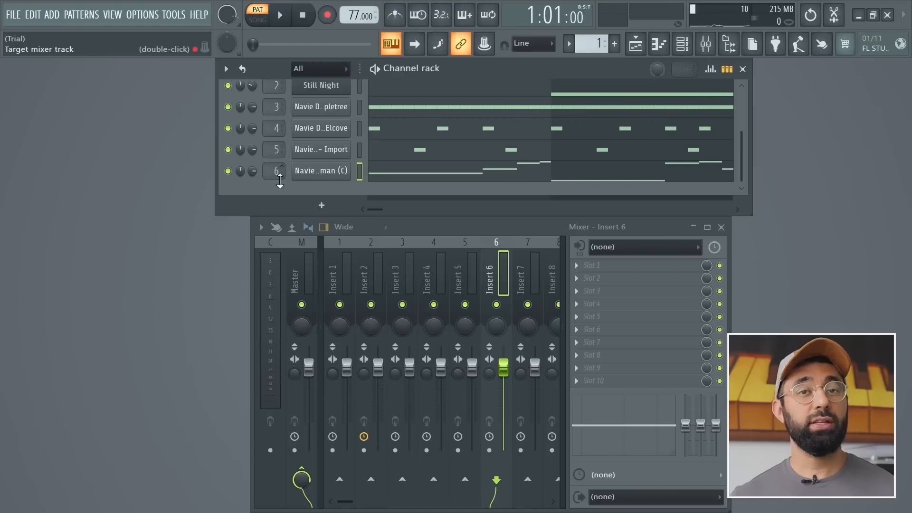
{"action": "key", "text": "space"}
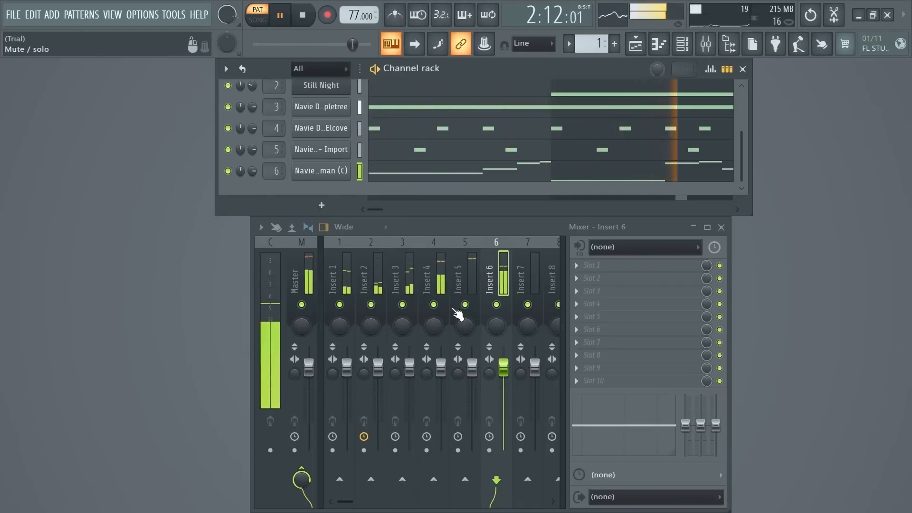
{"action": "key", "text": "space"}
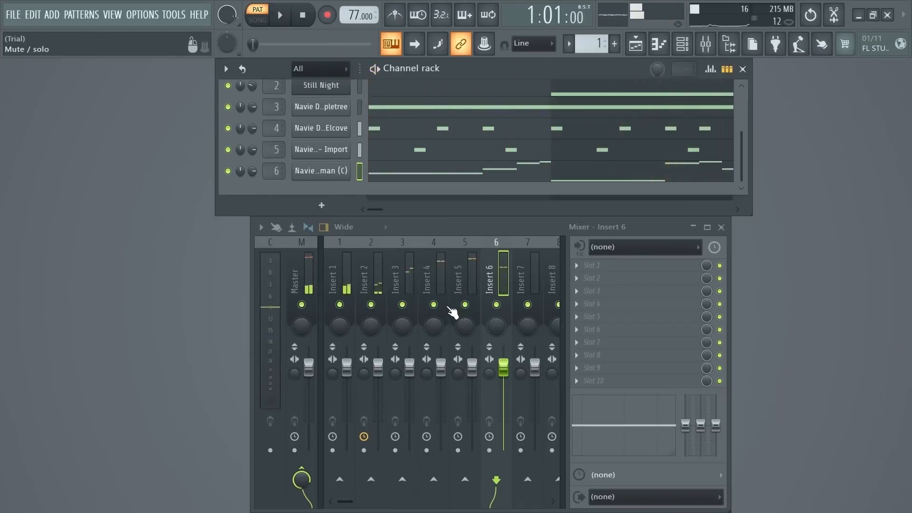
Try out the volume, panning and mute controls of Insert 2 while the pattern plays.
{"action": "left_click", "coordinate": [378, 367]}
{"action": "key", "text": "space"}
{"action": "mouse_move", "coordinate": [382, 371]}
{"action": "left_mouse_down"}
{"action": "mouse_move", "coordinate": [382, 435]}
{"action": "mouse_move", "coordinate": [378, 367]}
{"action": "left_mouse_up"}
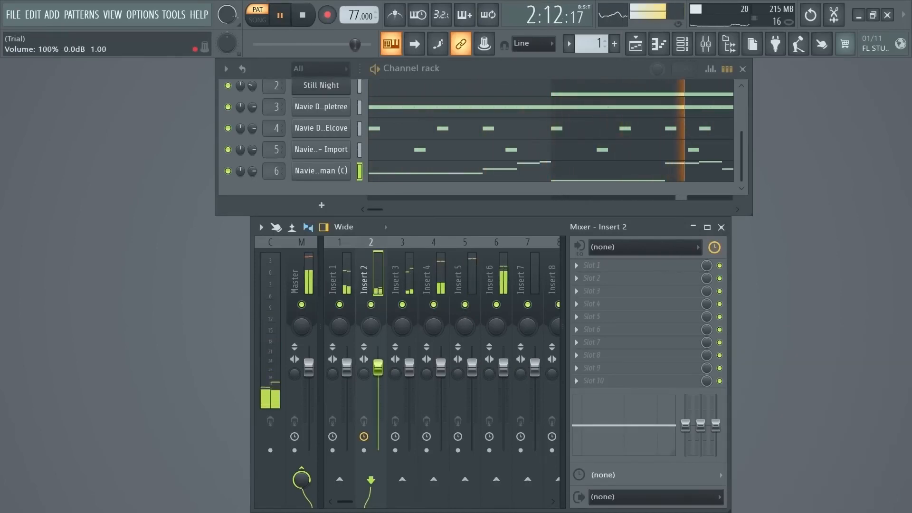
{"action": "mouse_move", "coordinate": [371, 327]}
{"action": "left_mouse_down"}
{"action": "mouse_move", "coordinate": [371, 361]}
{"action": "mouse_move", "coordinate": [371, 326]}
{"action": "mouse_move", "coordinate": [371, 343]}
{"action": "mouse_move", "coordinate": [379, 325]}
{"action": "left_mouse_up"}
{"action": "left_click", "coordinate": [371, 304]}
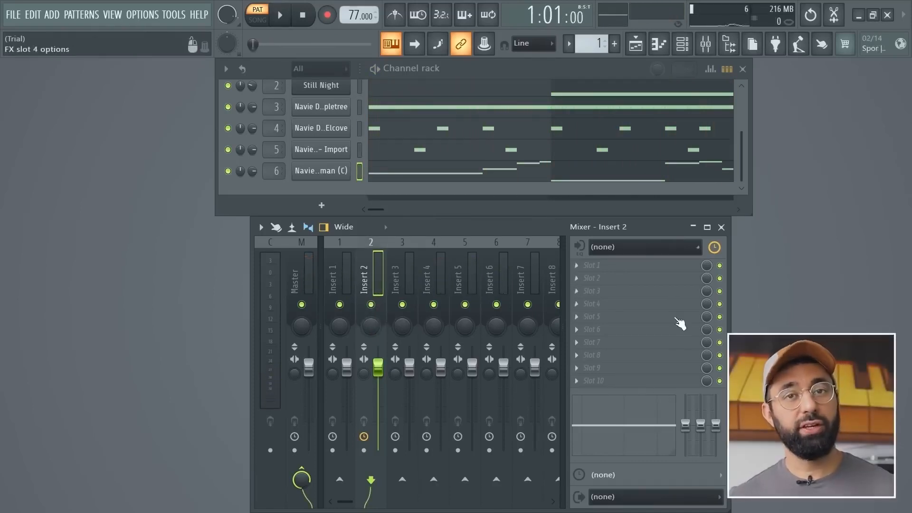
Load Fruity Parametric EQ 2 into effect slot 1 of Insert 2 and apply its Old Telephone preset.
{"action": "right_click", "coordinate": [581, 269]}
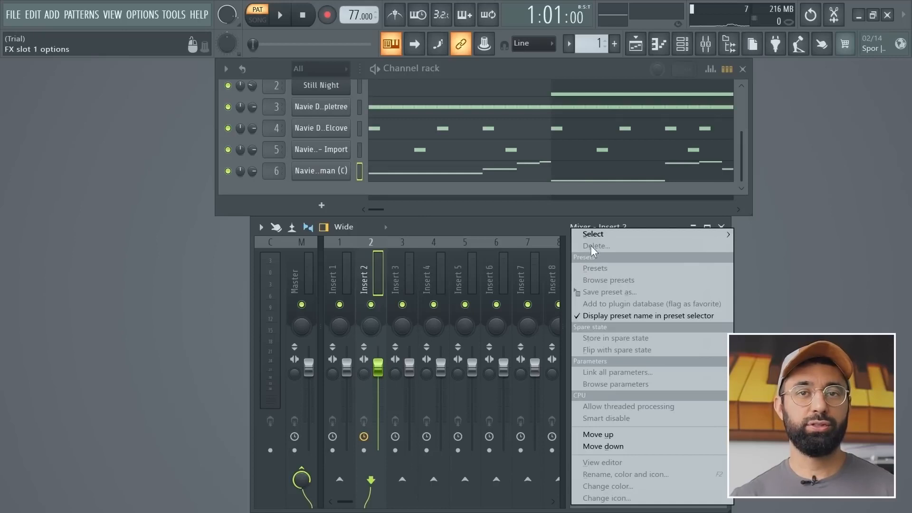
{"action": "mouse_move", "coordinate": [594, 236]}
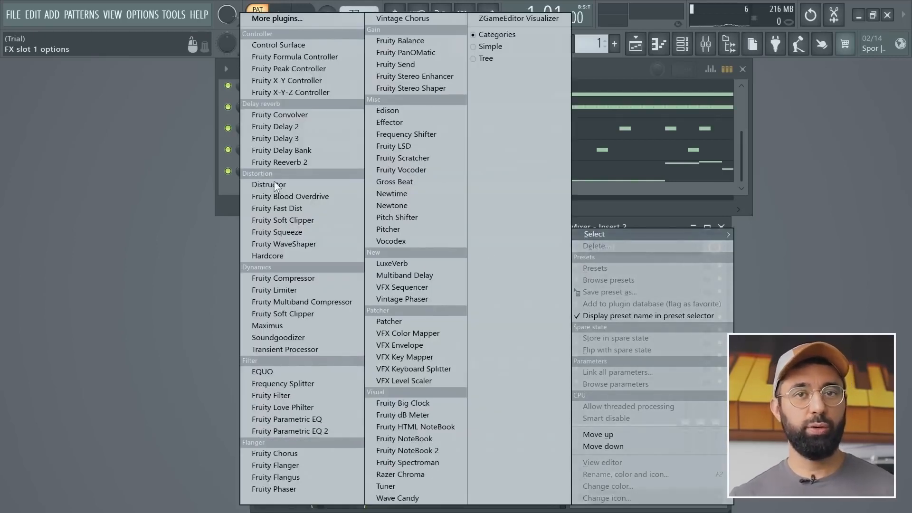
{"action": "left_click", "coordinate": [285, 430]}
{"action": "left_click", "coordinate": [539, 222]}
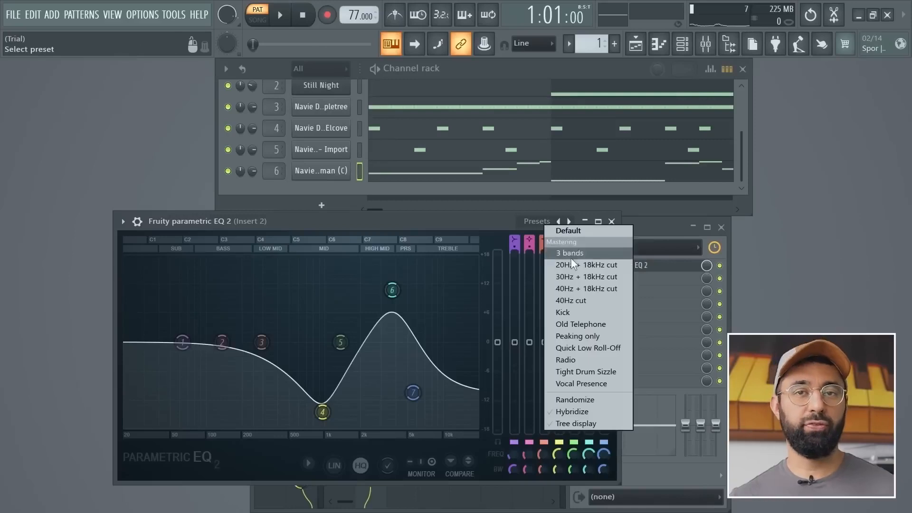
{"action": "left_click", "coordinate": [577, 324]}
Play the pattern through the equalizer and shift the peak of band 5 to a higher frequency.
{"action": "key", "text": "space"}
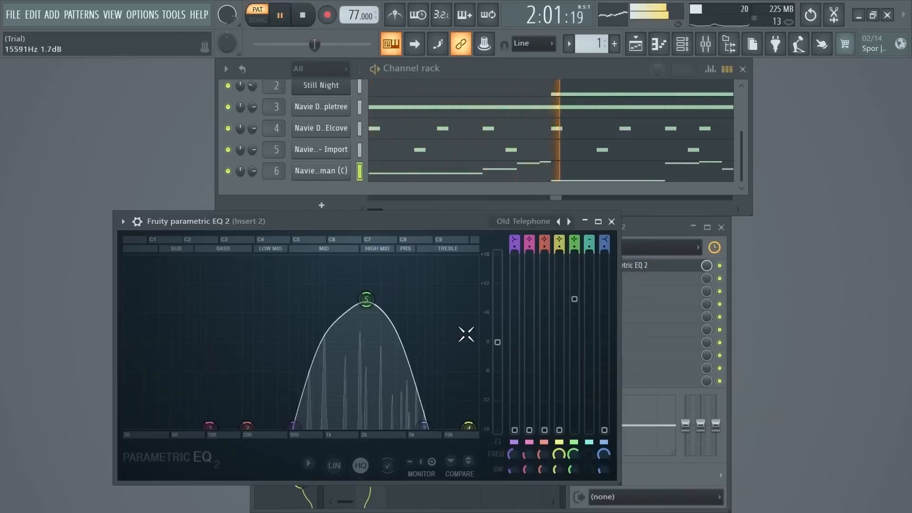
{"action": "key", "text": "space"}
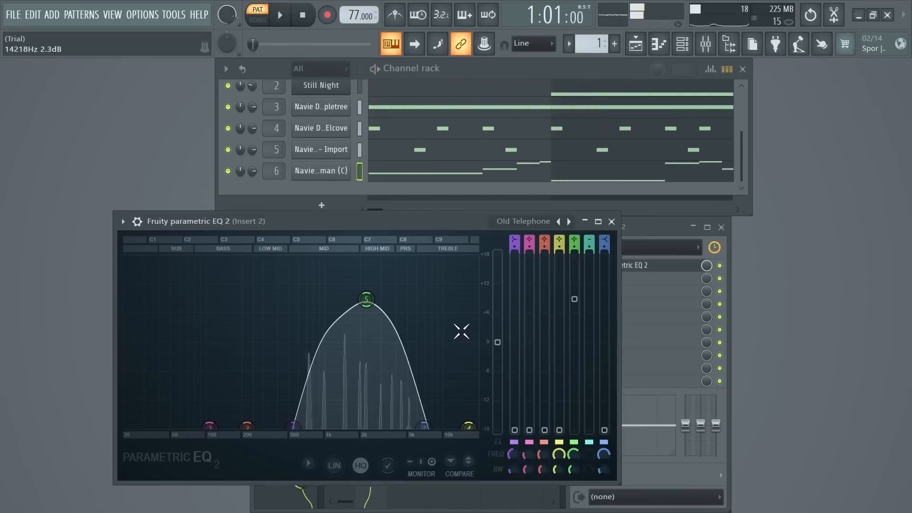
{"action": "left_click_drag", "start_coordinate": [367, 300], "coordinate": [388, 299]}
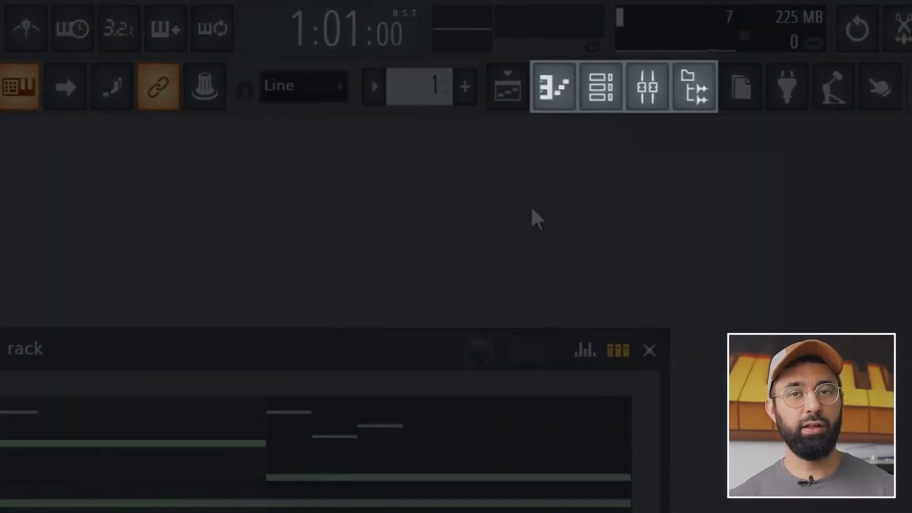
Play Pattern 1 in the channel rack and switch to the empty Pattern 2 during playback.
{"action": "left_click", "coordinate": [528, 109]}
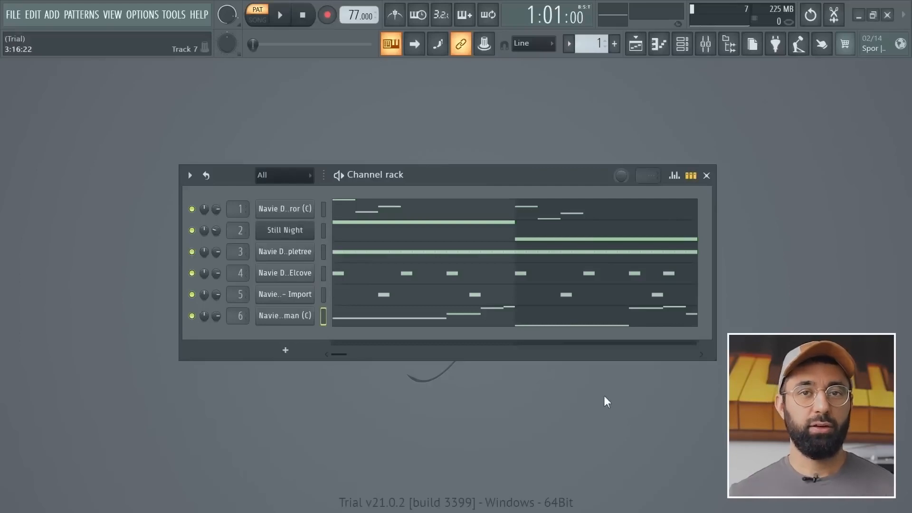
{"action": "key", "text": "space"}
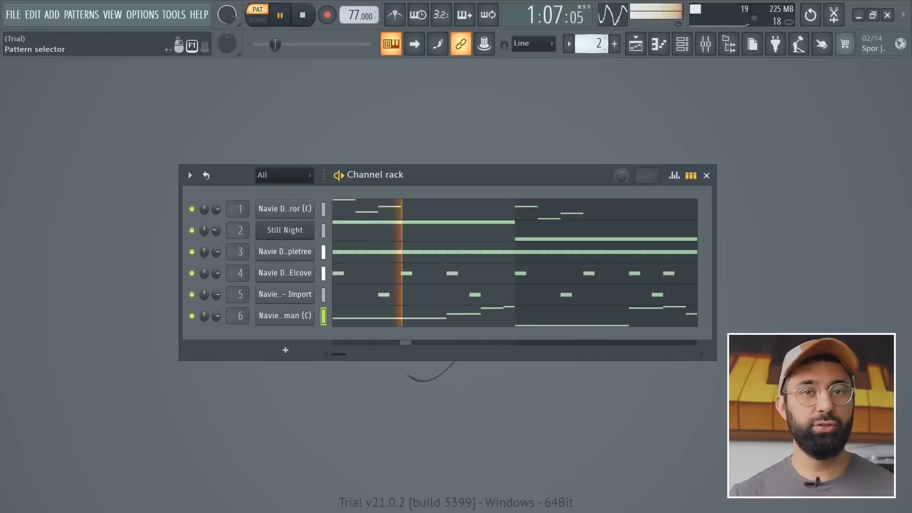
{"action": "left_click_drag", "start_coordinate": [598, 43], "coordinate": [598, 38]}
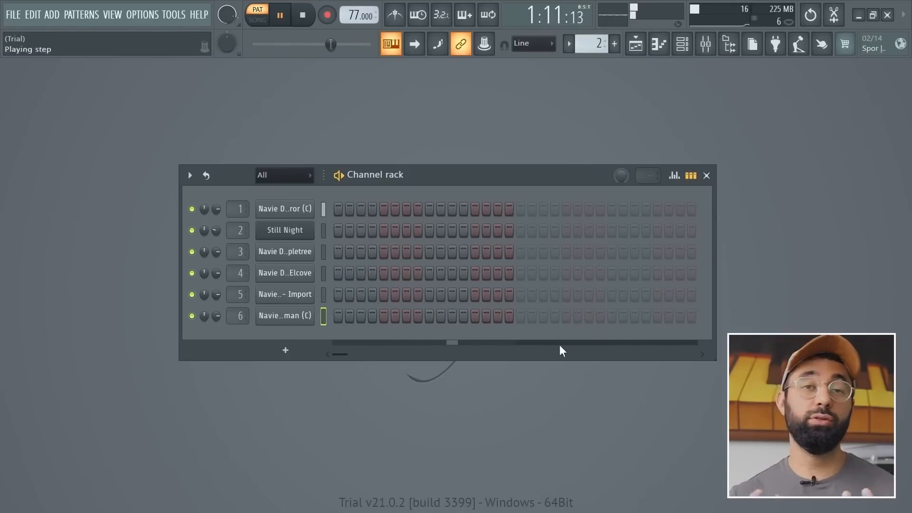
{"action": "key", "text": "space"}
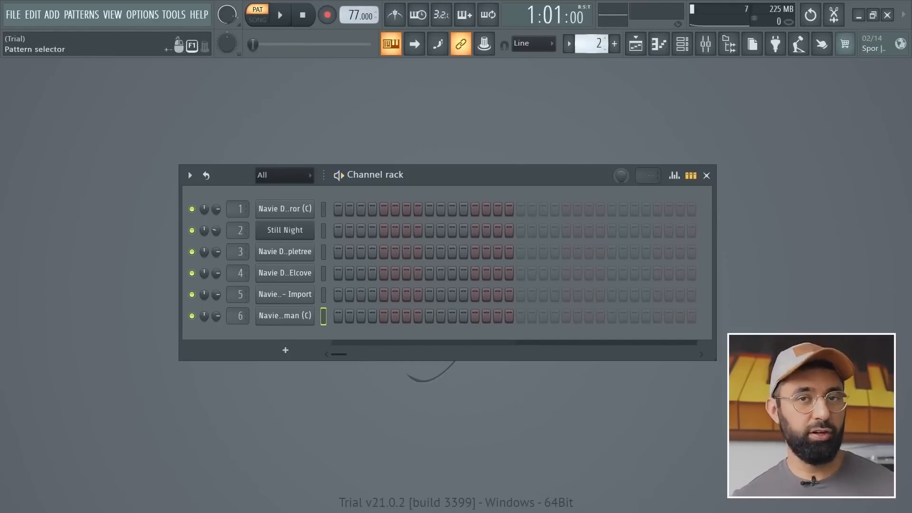
Return to Pattern 1 and clone it as a second pattern.
{"action": "left_click_drag", "start_coordinate": [598, 44], "coordinate": [598, 49]}
{"action": "right_click", "coordinate": [593, 45]}
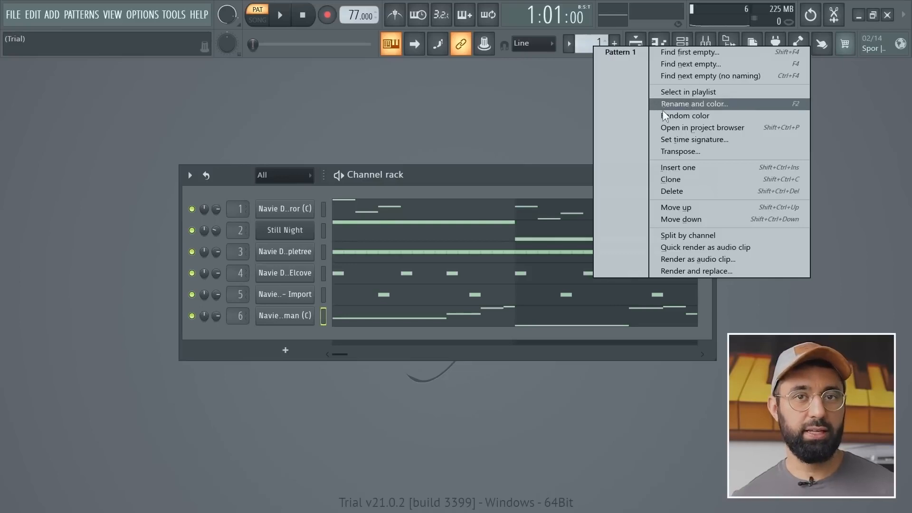
{"action": "left_click", "coordinate": [672, 179]}
Delete all Still Night notes from the cloned pattern in the piano roll, close it and play the pattern.
{"action": "left_click", "coordinate": [502, 238]}
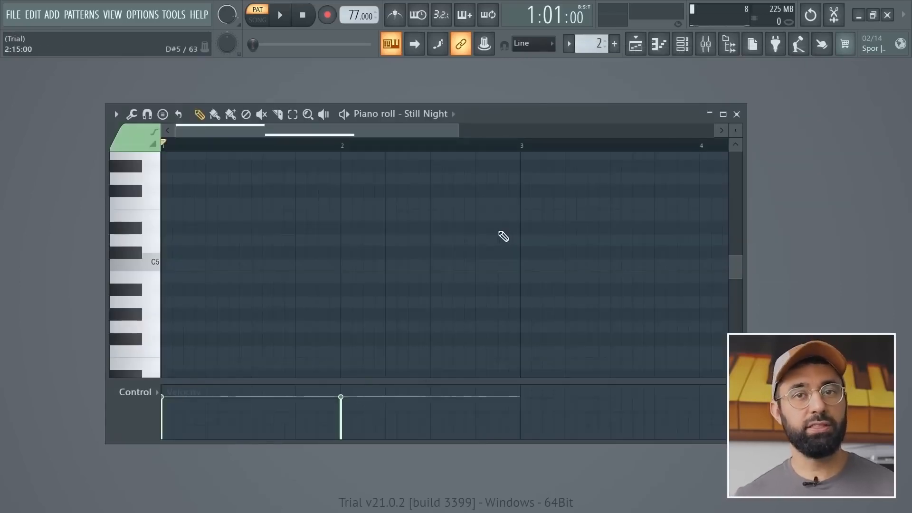
{"action": "scroll", "coordinate": [497, 246], "scroll_direction": "up", "scroll_amount": 4}
{"action": "key", "text": "Delete"}
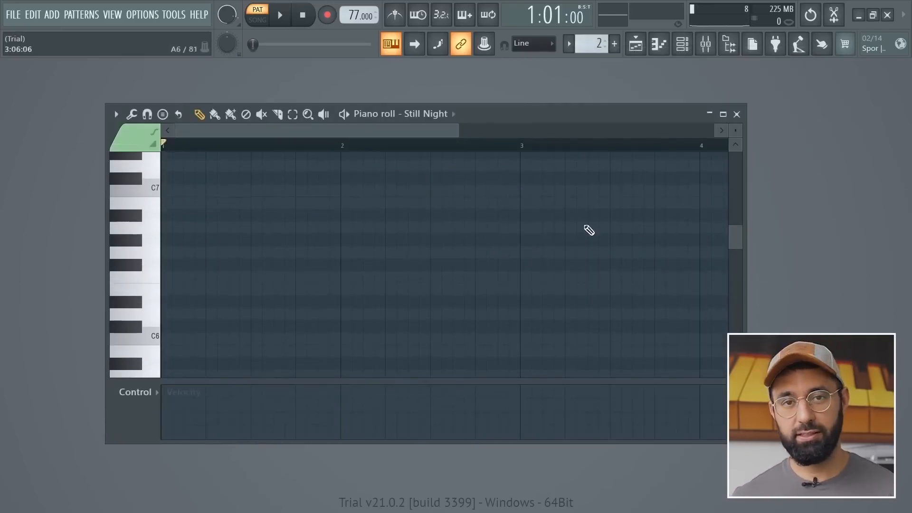
{"action": "left_click", "coordinate": [736, 115]}
{"action": "key", "text": "space"}
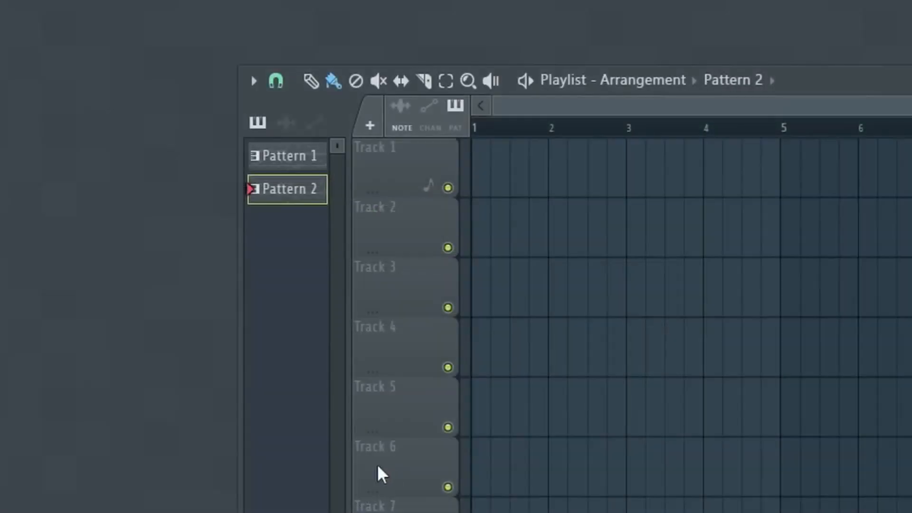
Place three Pattern 2 clips back to back on Track 1 of the playlist, starting at bar 1.
{"action": "left_click_drag", "start_coordinate": [300, 197], "coordinate": [475, 175]}
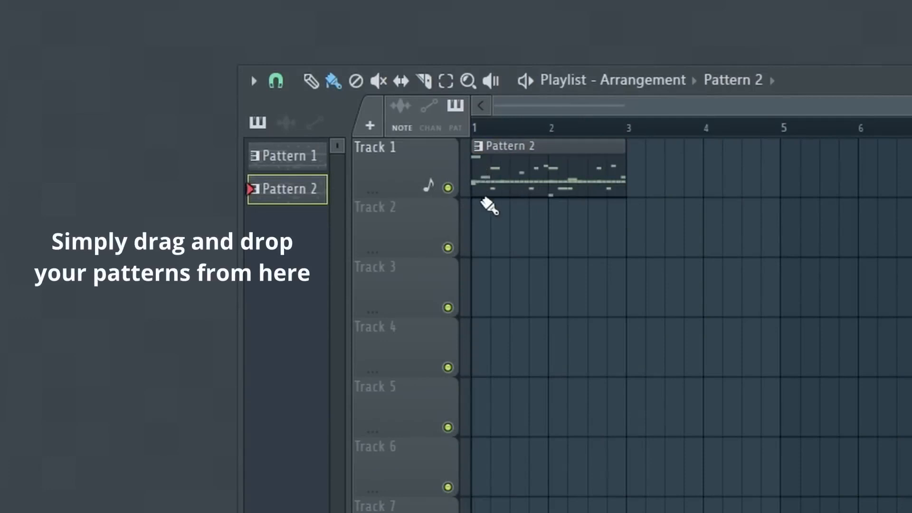
{"action": "left_click_drag", "start_coordinate": [303, 205], "coordinate": [634, 185]}
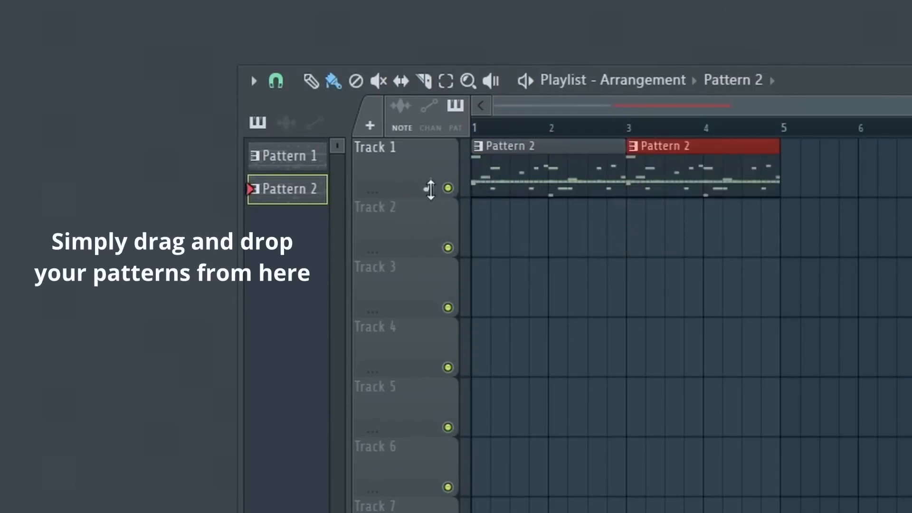
{"action": "left_click_drag", "start_coordinate": [313, 206], "coordinate": [757, 210]}
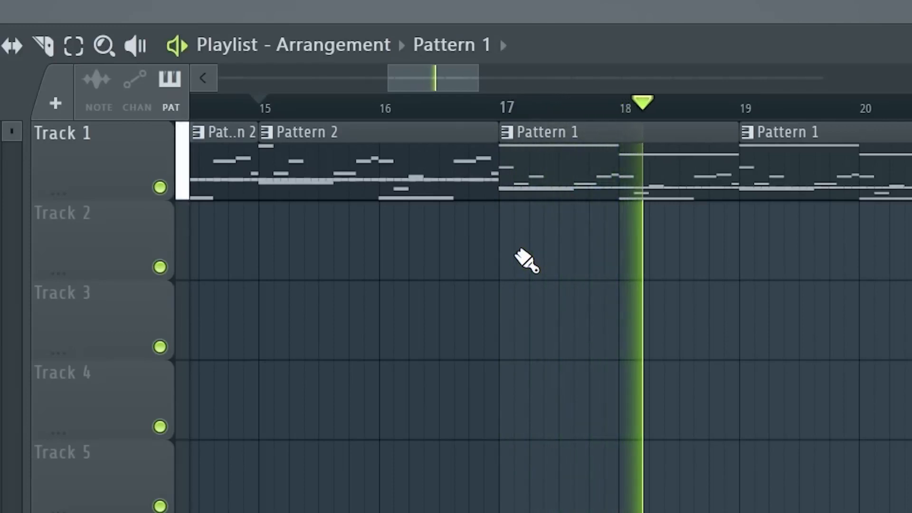
Listen to the arrangement past bar 17, stop it, and play Pattern 1 alone in pattern mode.
{"action": "scroll", "coordinate": [531, 260], "scroll_direction": "down", "scroll_amount": 3}
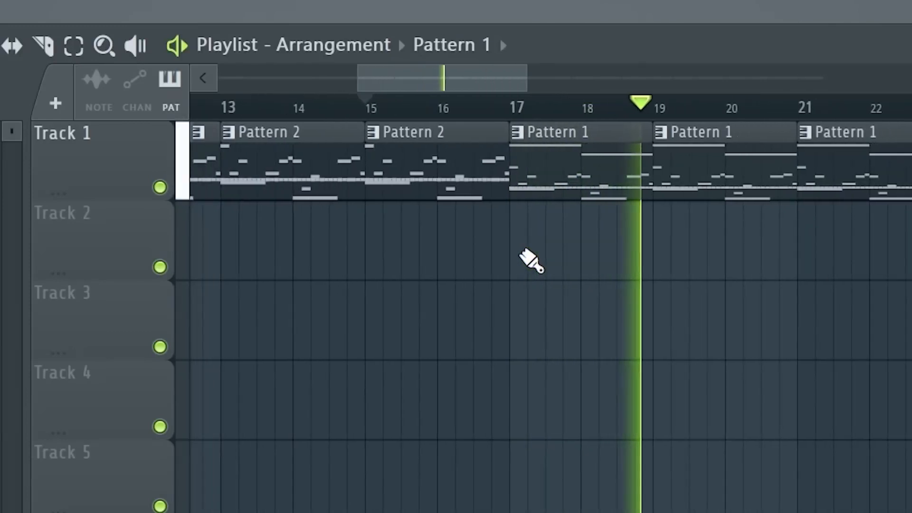
{"action": "key", "text": "space"}
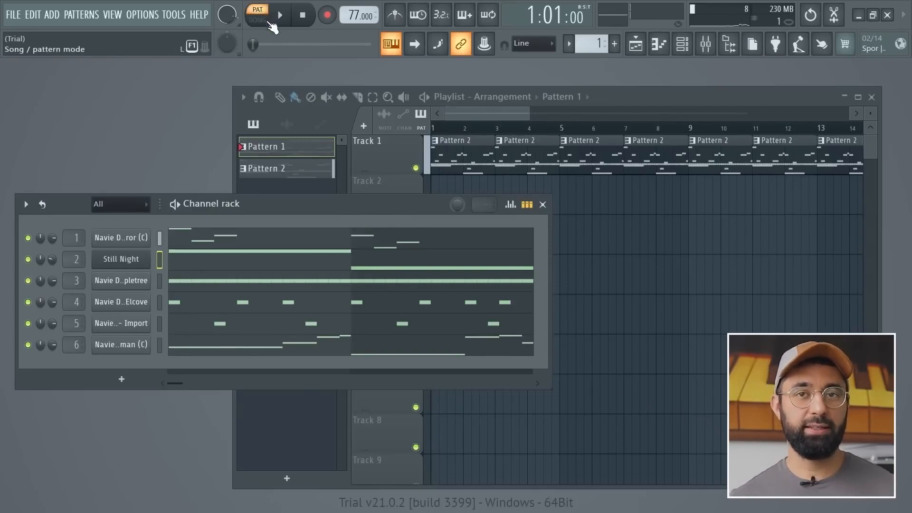
{"action": "key", "text": "space"}
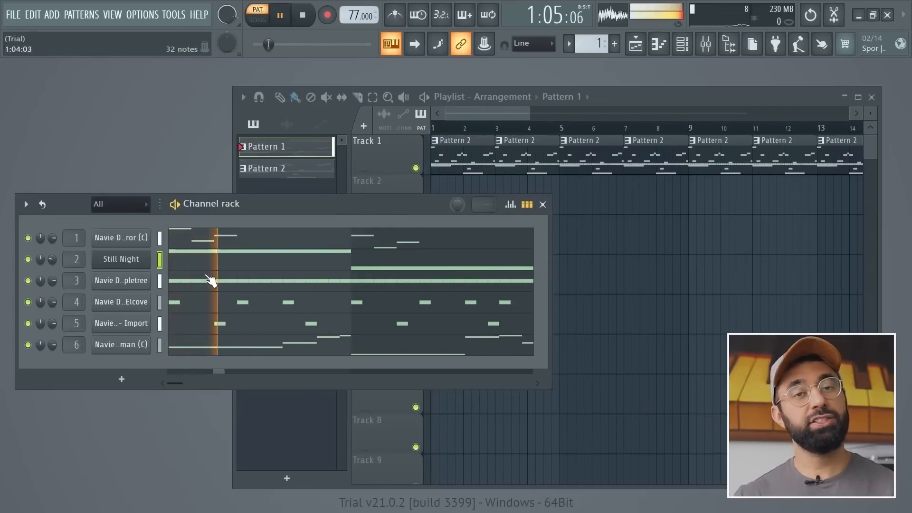
{"action": "key", "text": "space"}
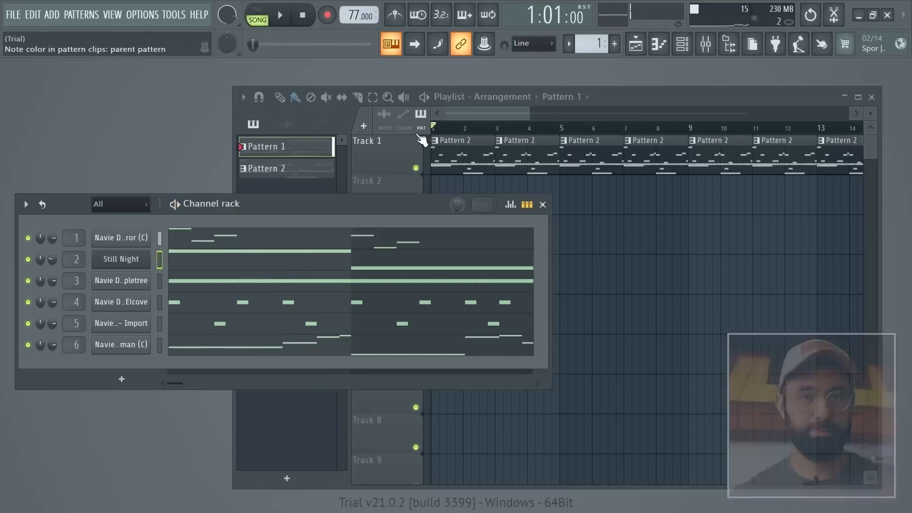
Play the playlist arrangement from bar 1 in song mode with the playlist in front of the channel rack.
{"action": "key", "text": "space"}
{"action": "left_click", "coordinate": [472, 107]}
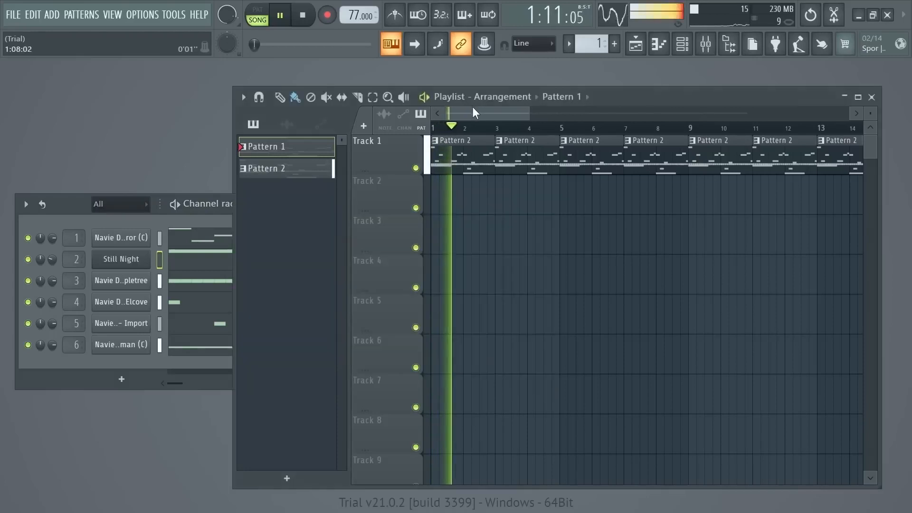
{"action": "key", "text": "space"}
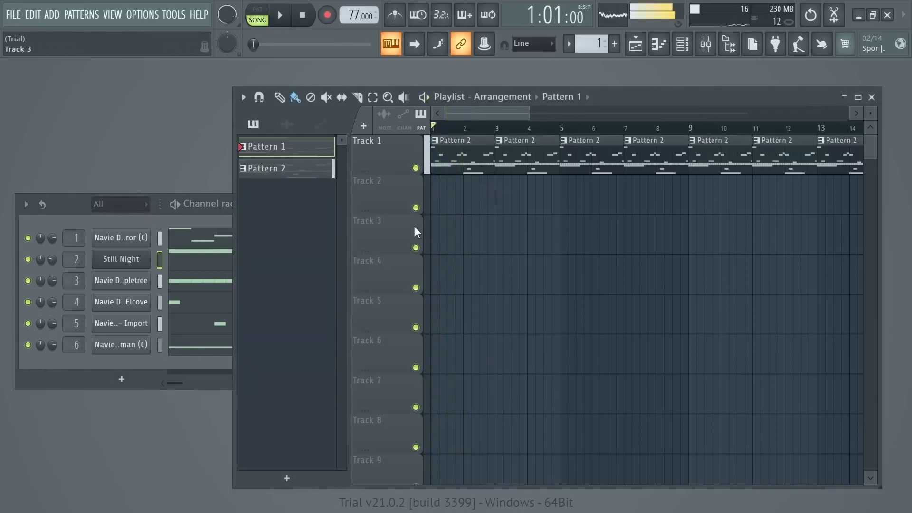